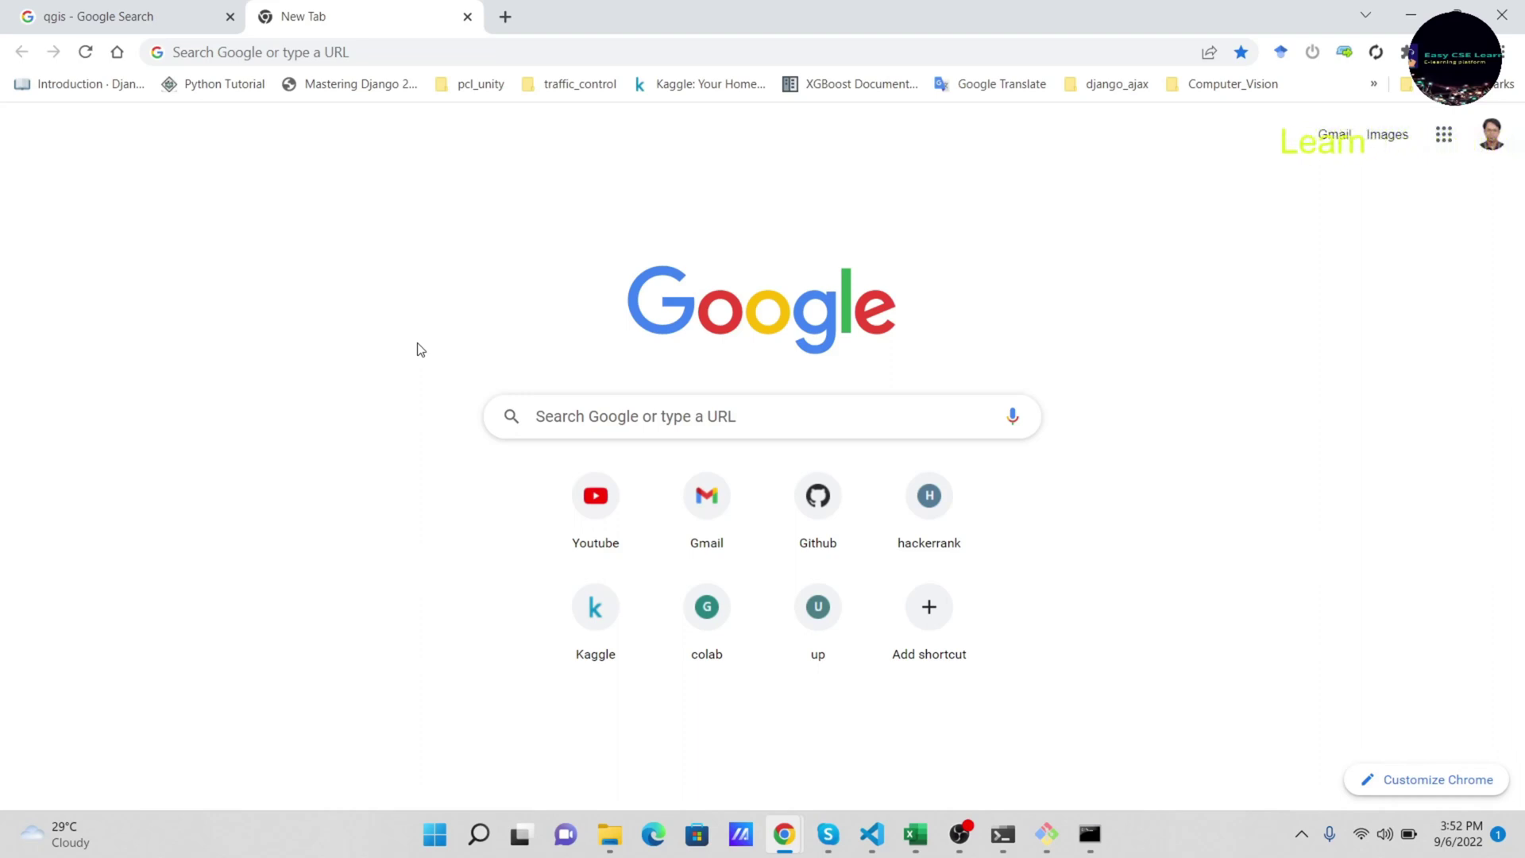
- Search Google for 'qgis' from the Chrome address bar
click(382, 52)
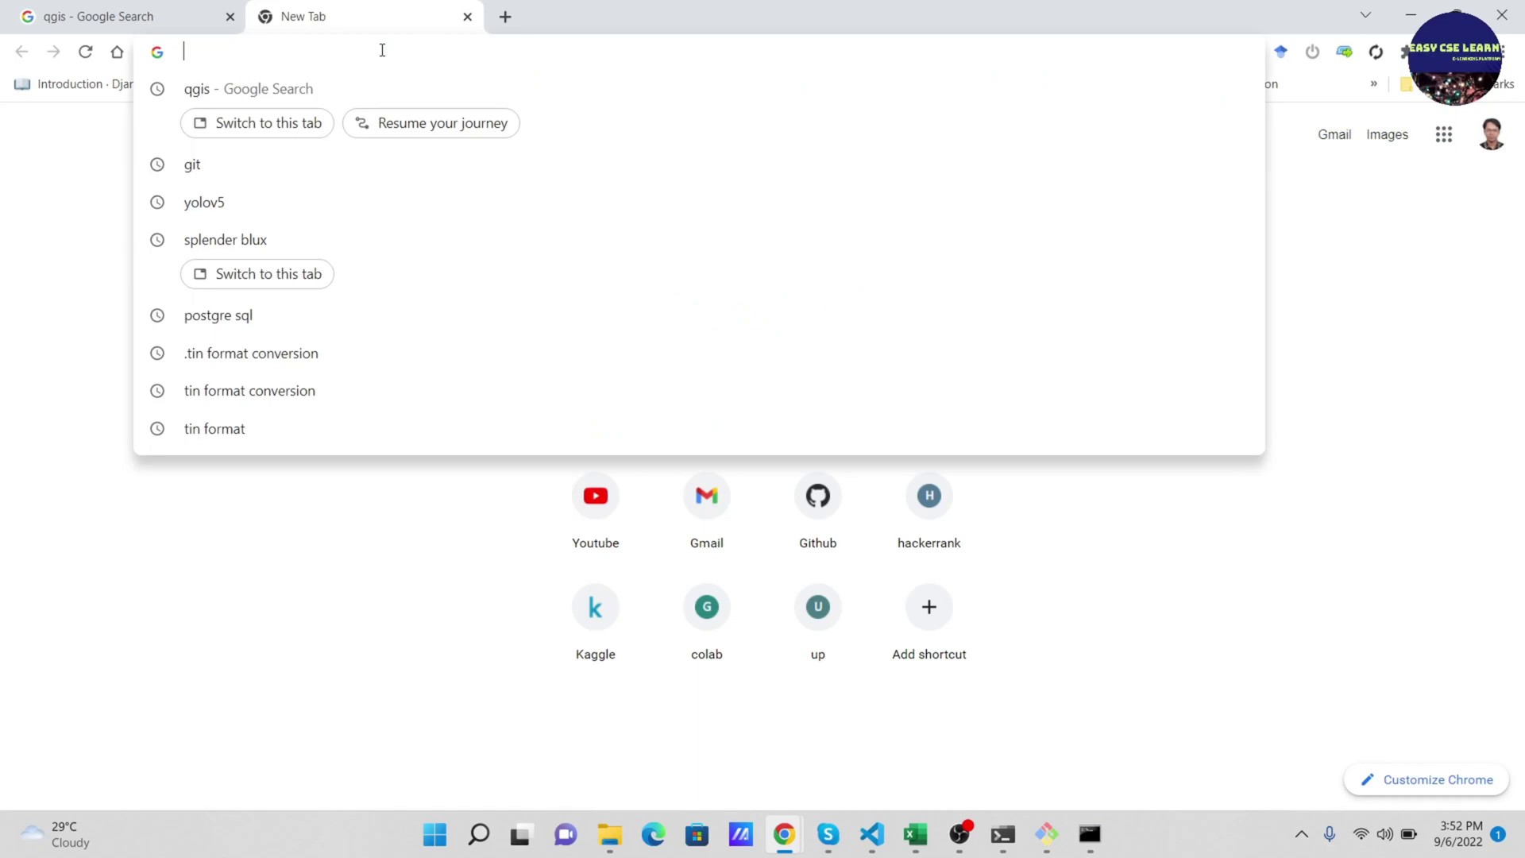
text(qg)
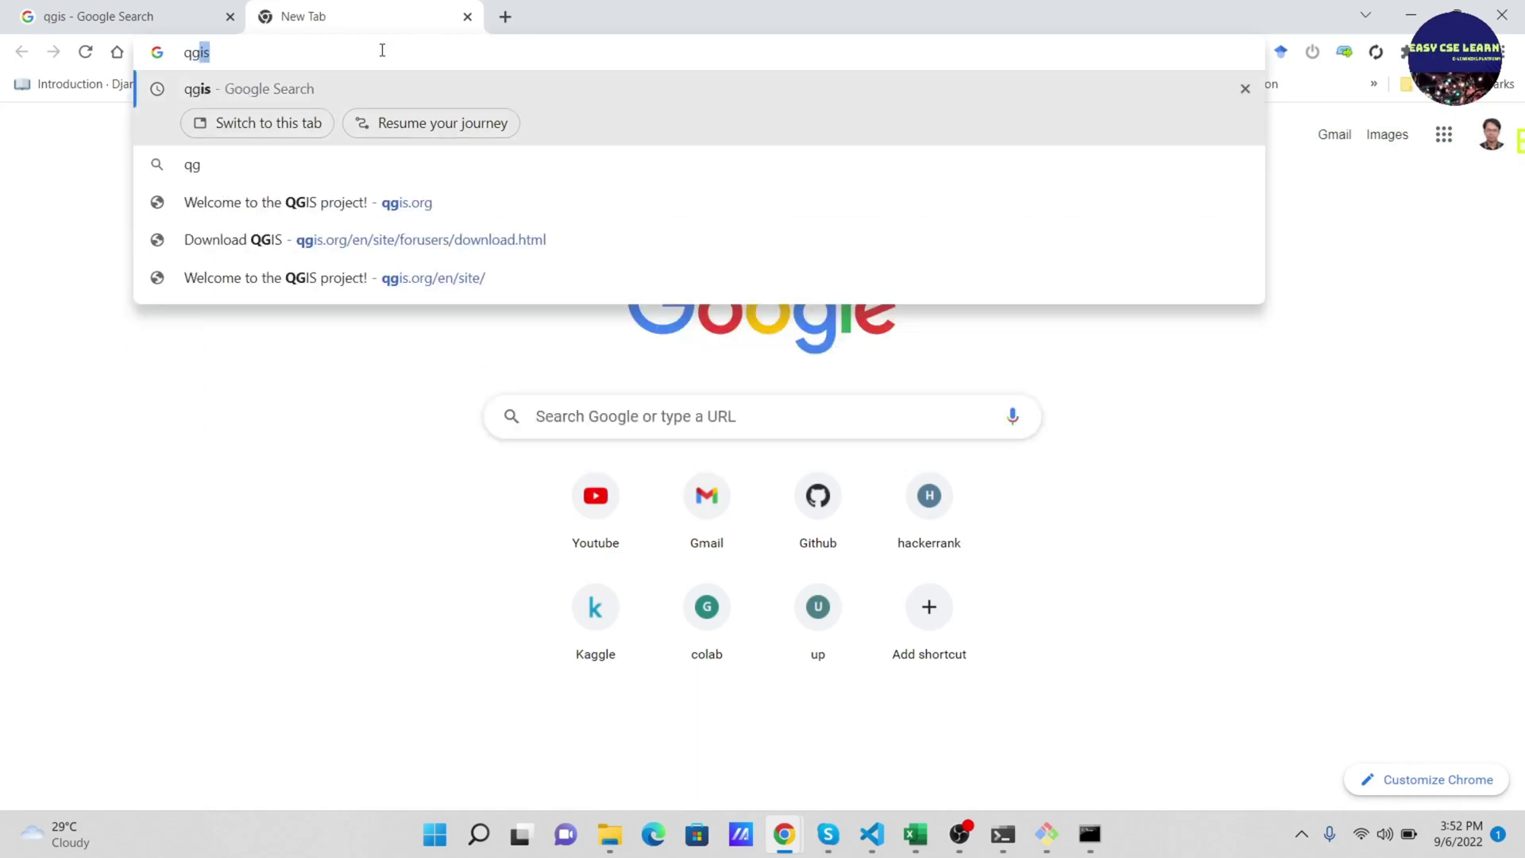
key(Return)
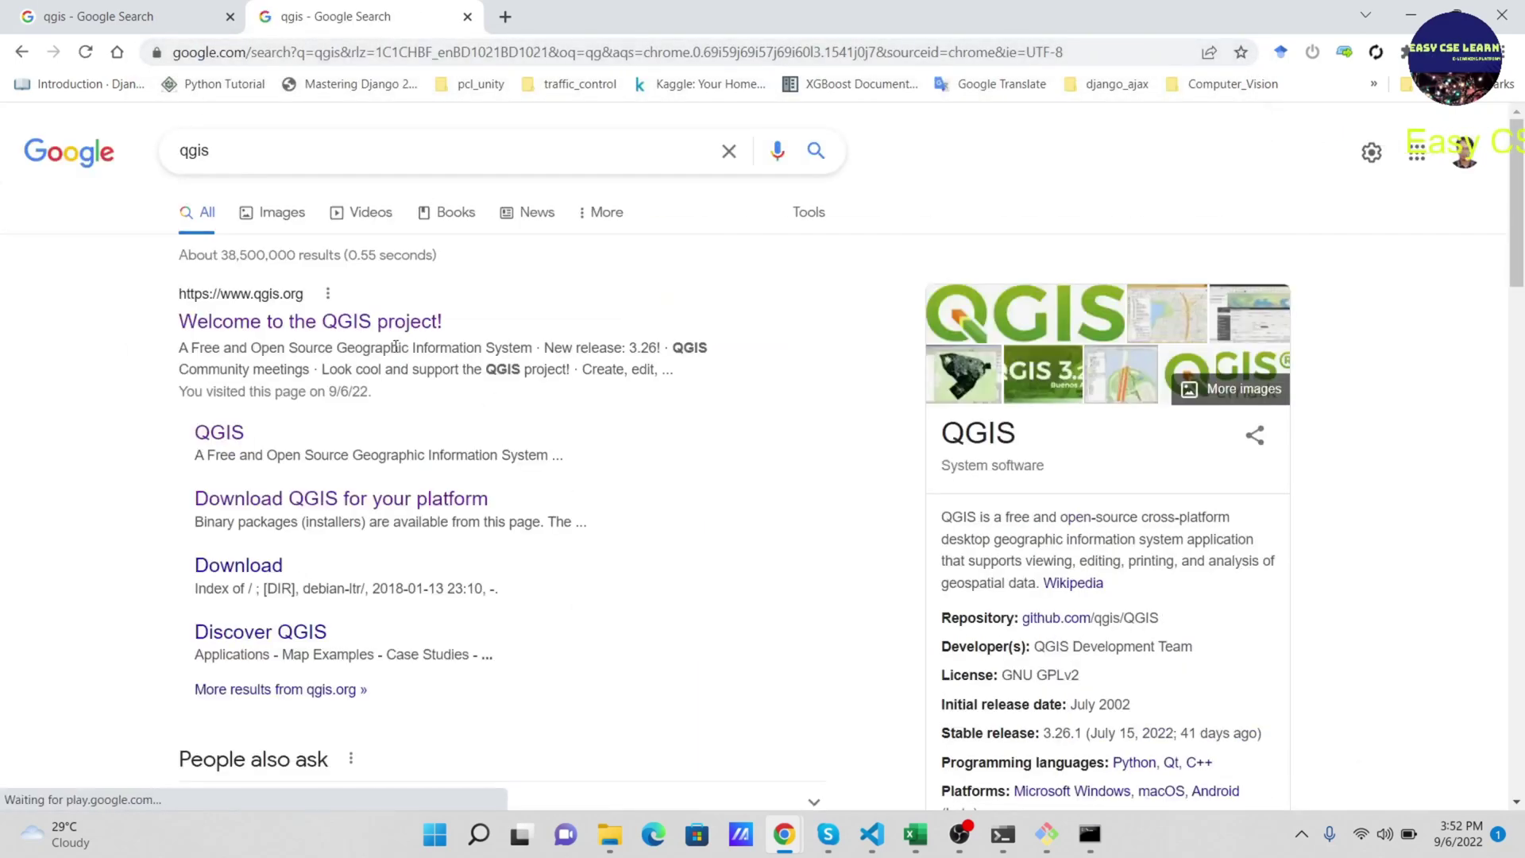
- Open the 'Welcome to the QGIS project!' homepage from the search results and browse it
click(310, 320)
scroll(838, 486, down, 5)
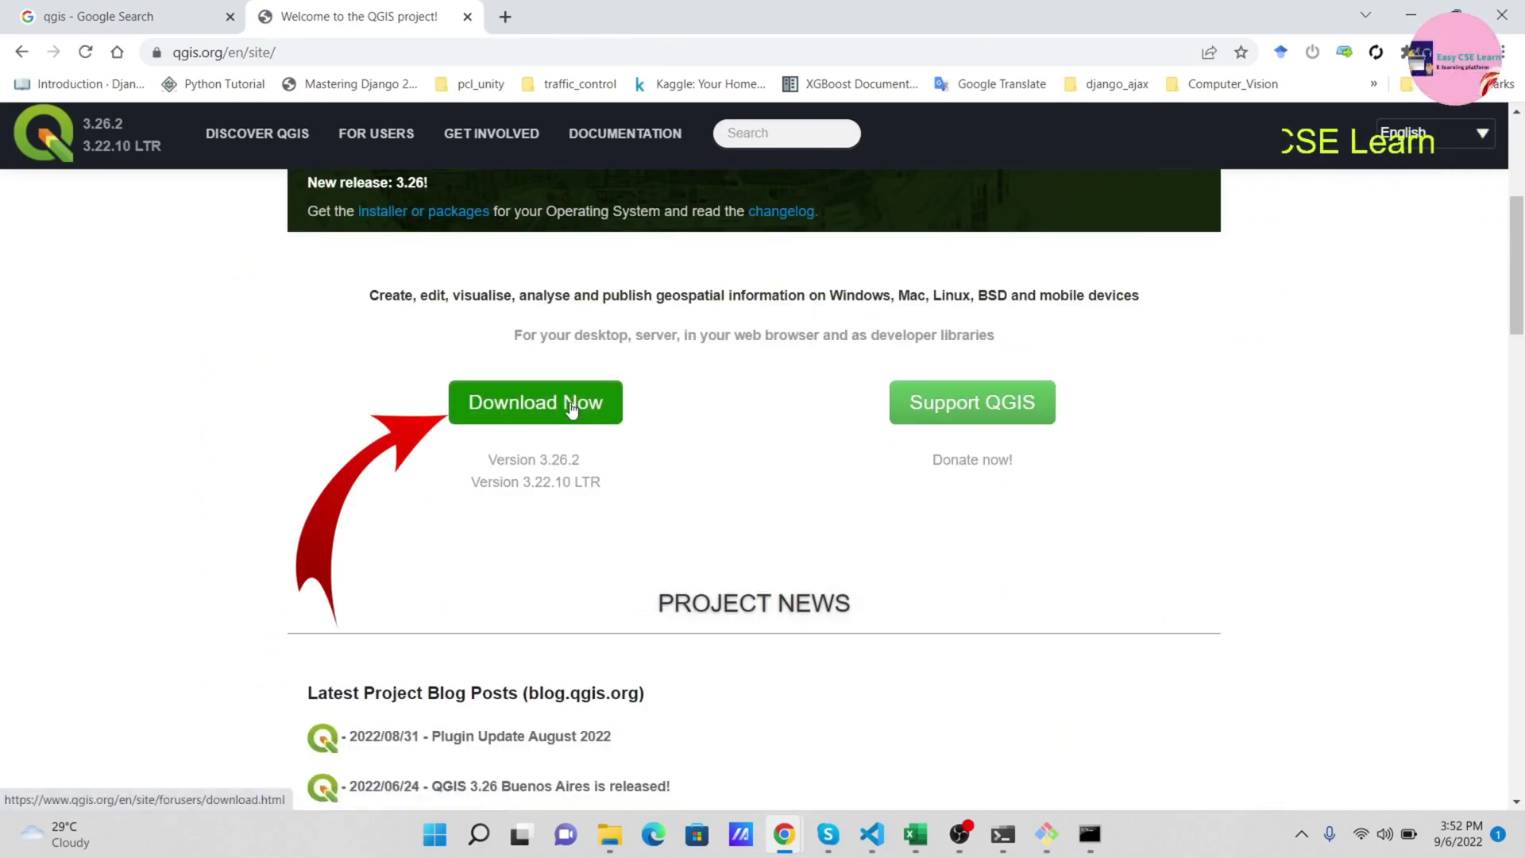
scroll(579, 413, down, 1)
scroll(581, 419, down, 3)
scroll(581, 421, up, 6)
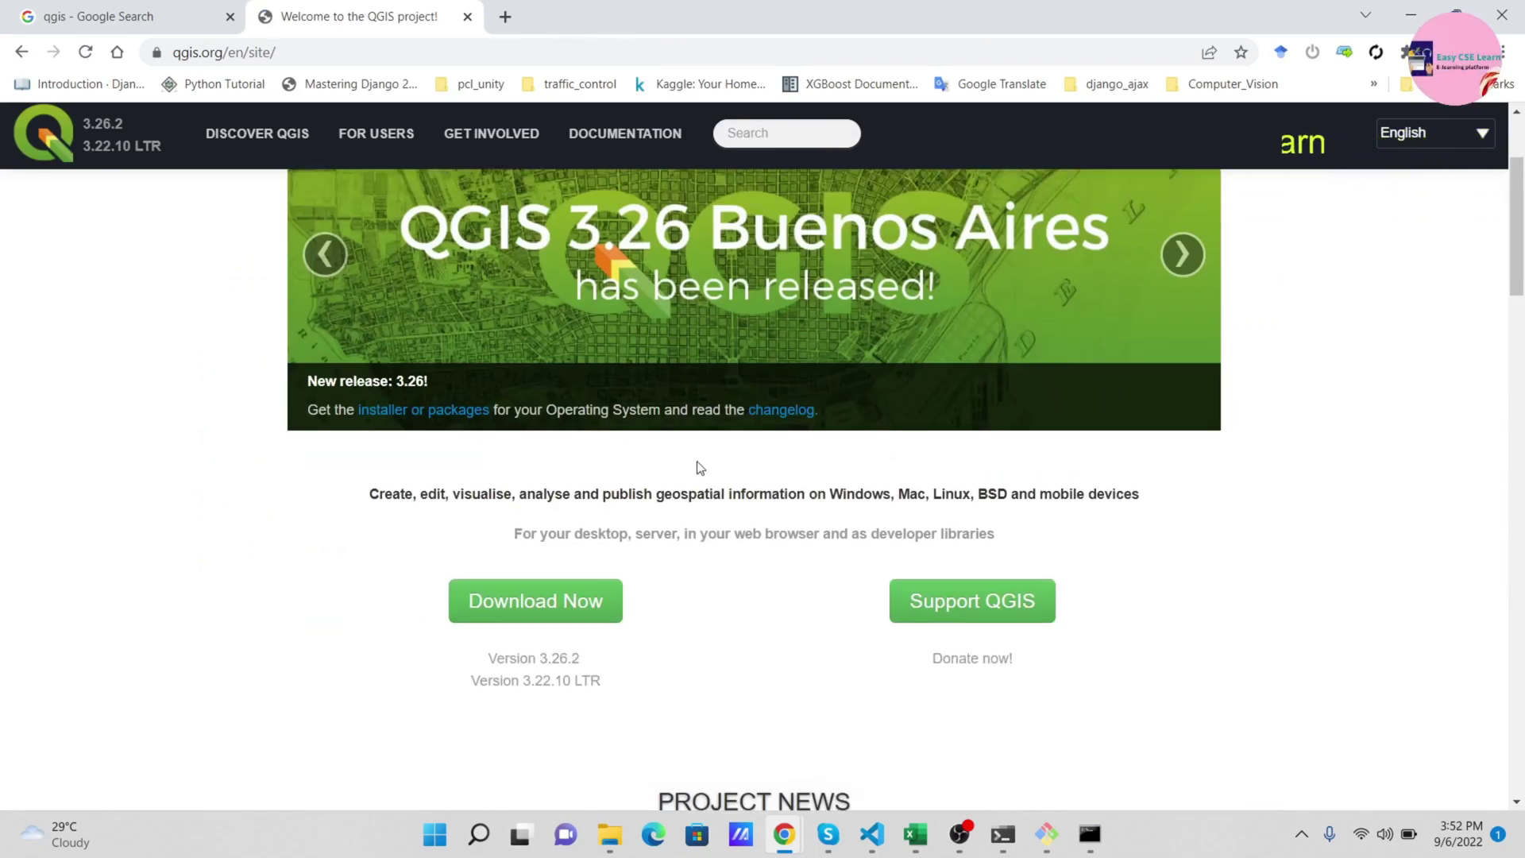
scroll(698, 466, down, 4)
- Go to the QGIS download page and review the 3.26 and 3.22 standalone installer descriptions
click(615, 313)
scroll(456, 475, down, 3)
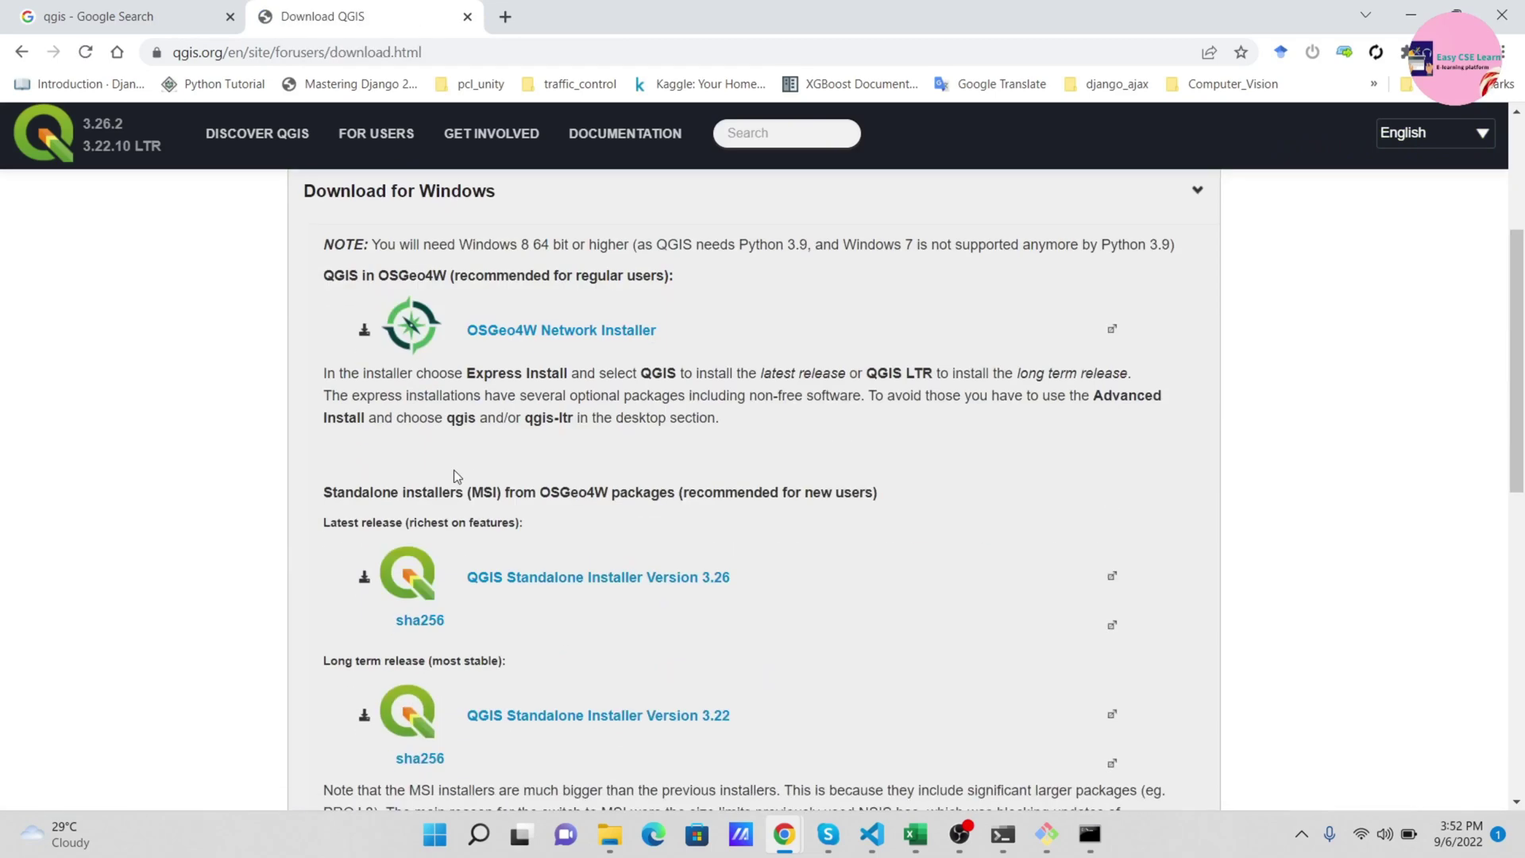
scroll(636, 453, down, 2)
scroll(699, 442, up, 1)
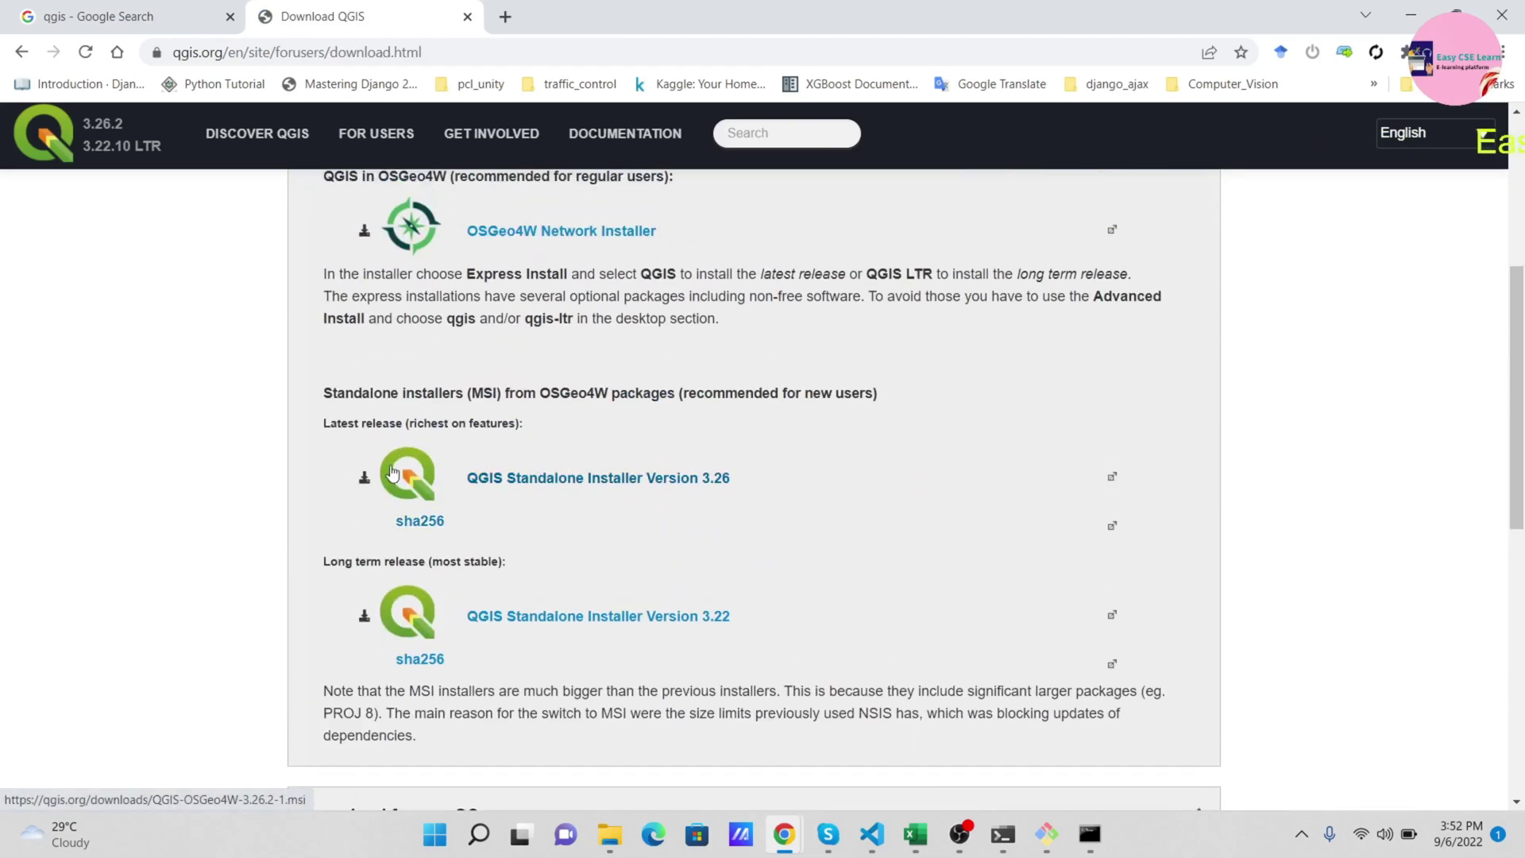
drag(340, 423, 557, 417)
click(556, 417)
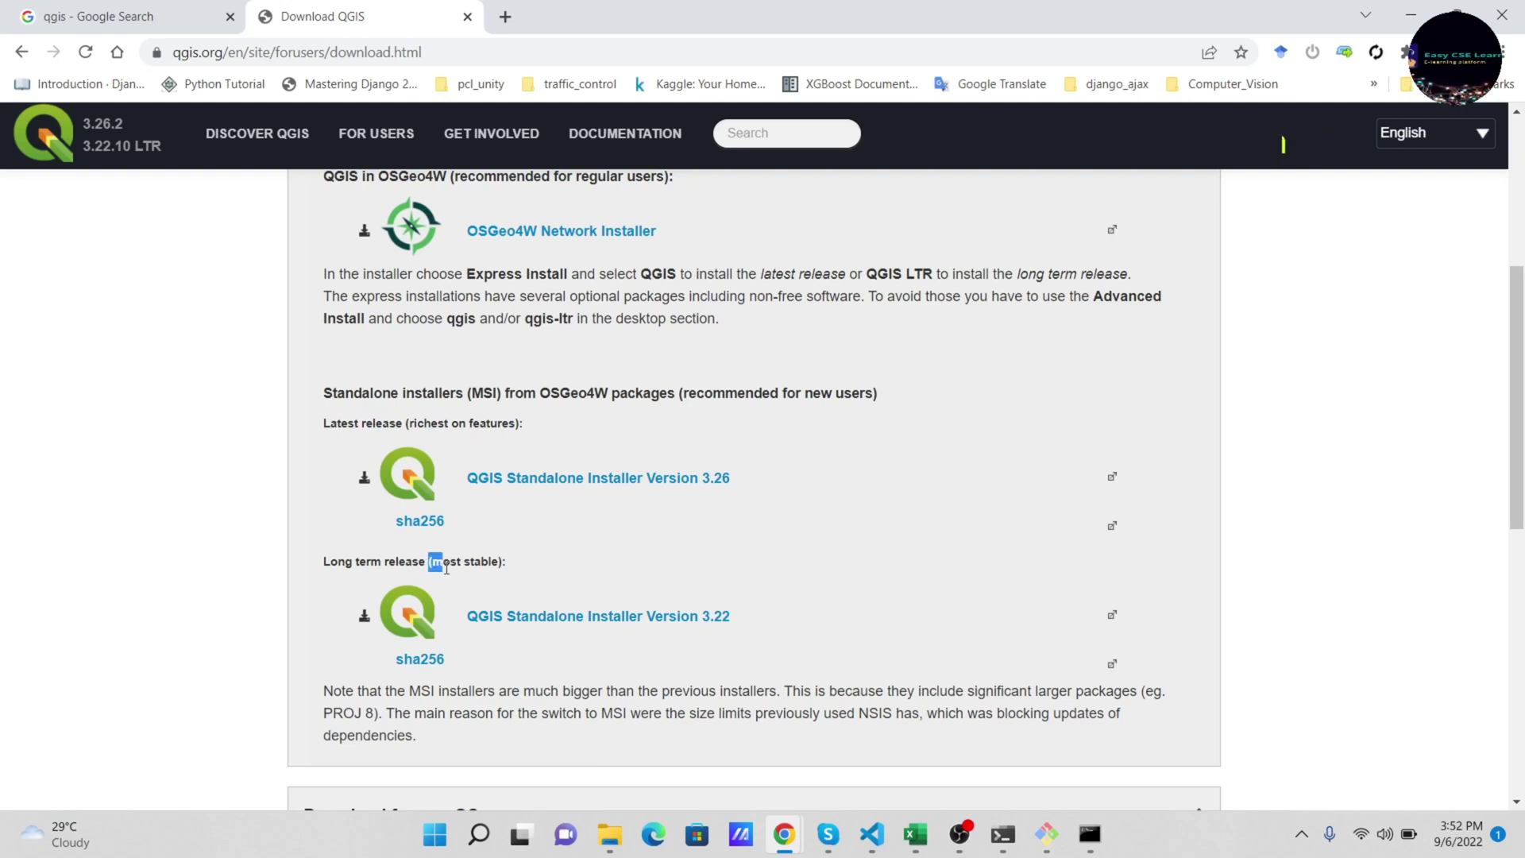
drag(446, 568, 509, 572)
click(552, 570)
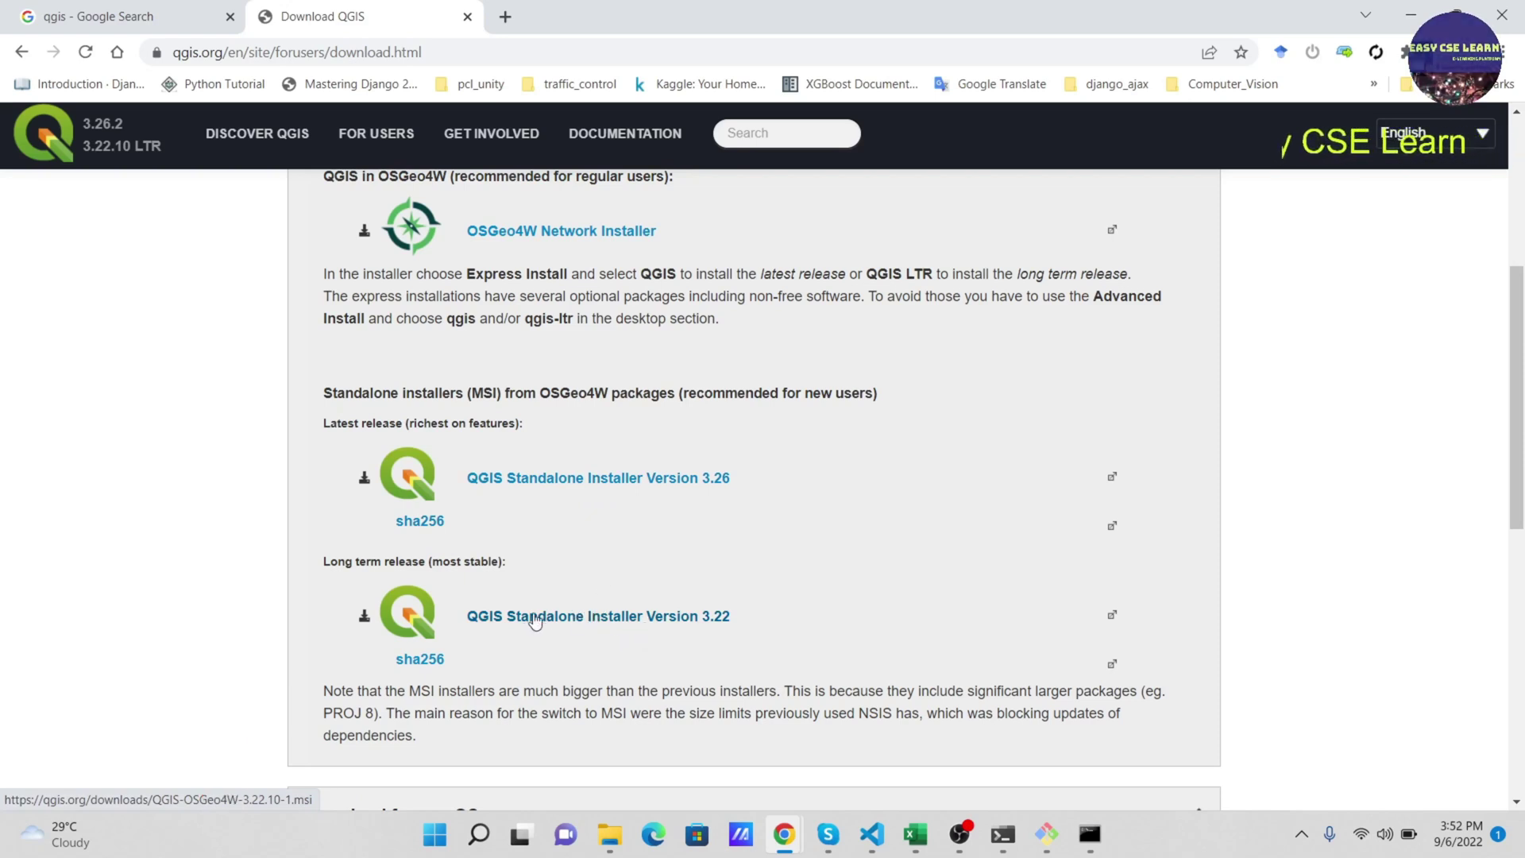
- Start downloading the QGIS 3.22 standalone installer, then pause the download
click(704, 624)
click(405, 14)
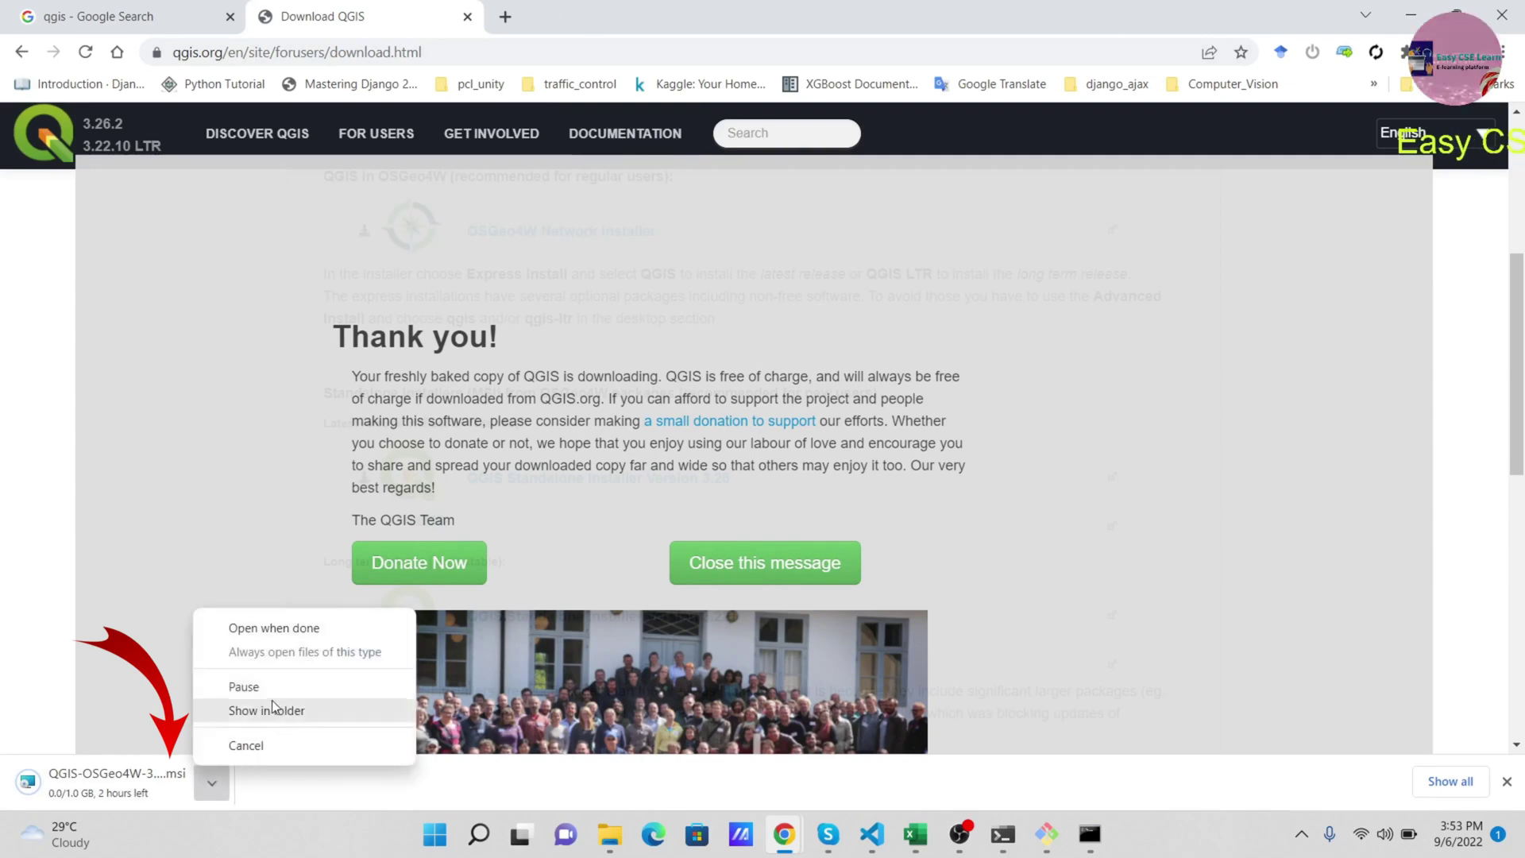
click(332, 688)
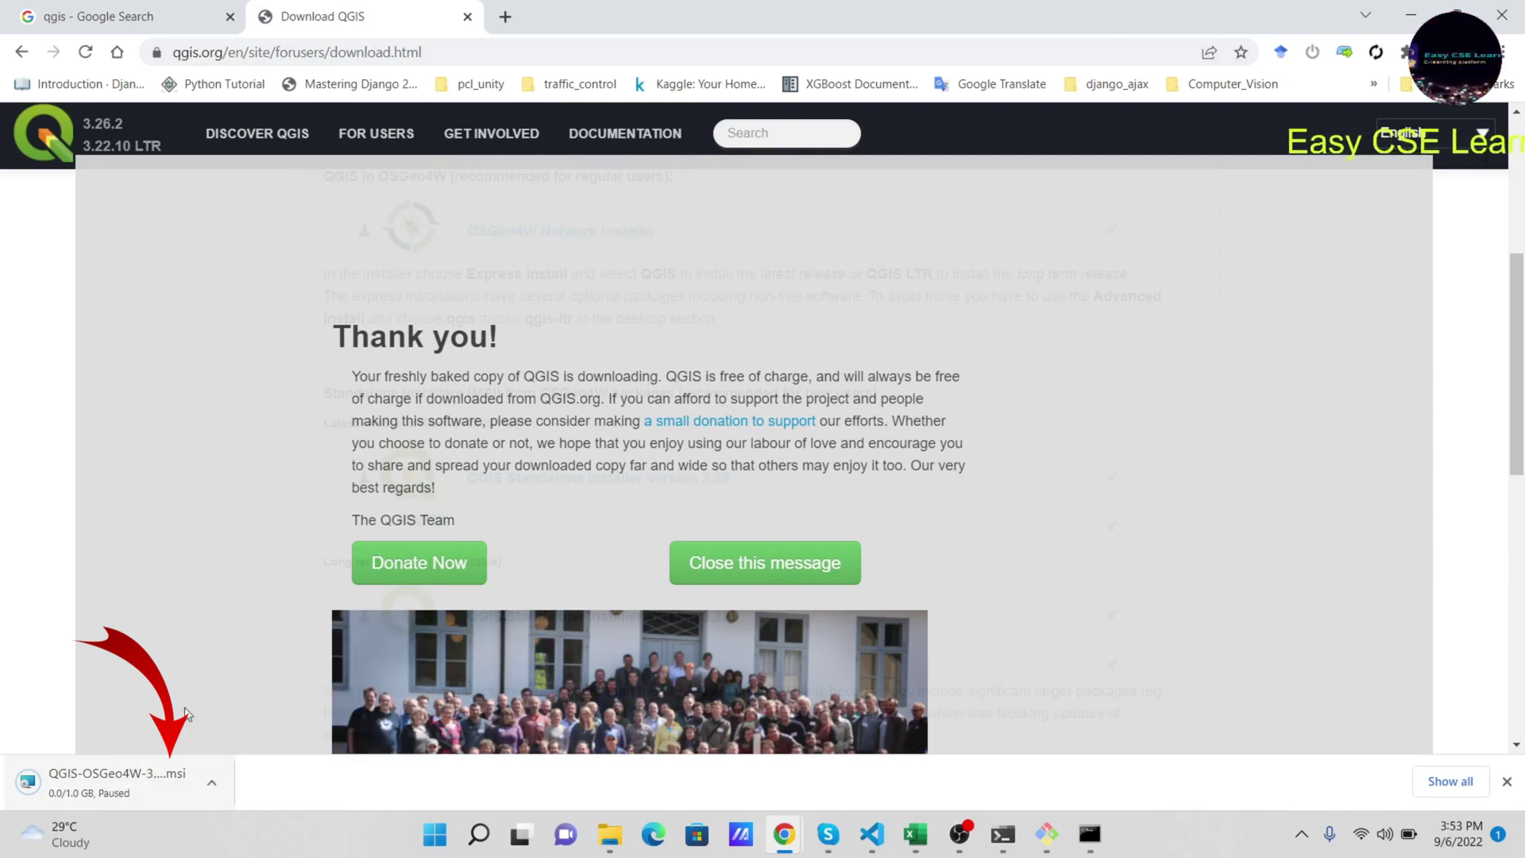
- Run the QGIS-OSGeo4W-3.22.10-1 installer from the Downloads folder in File Explorer
click(610, 843)
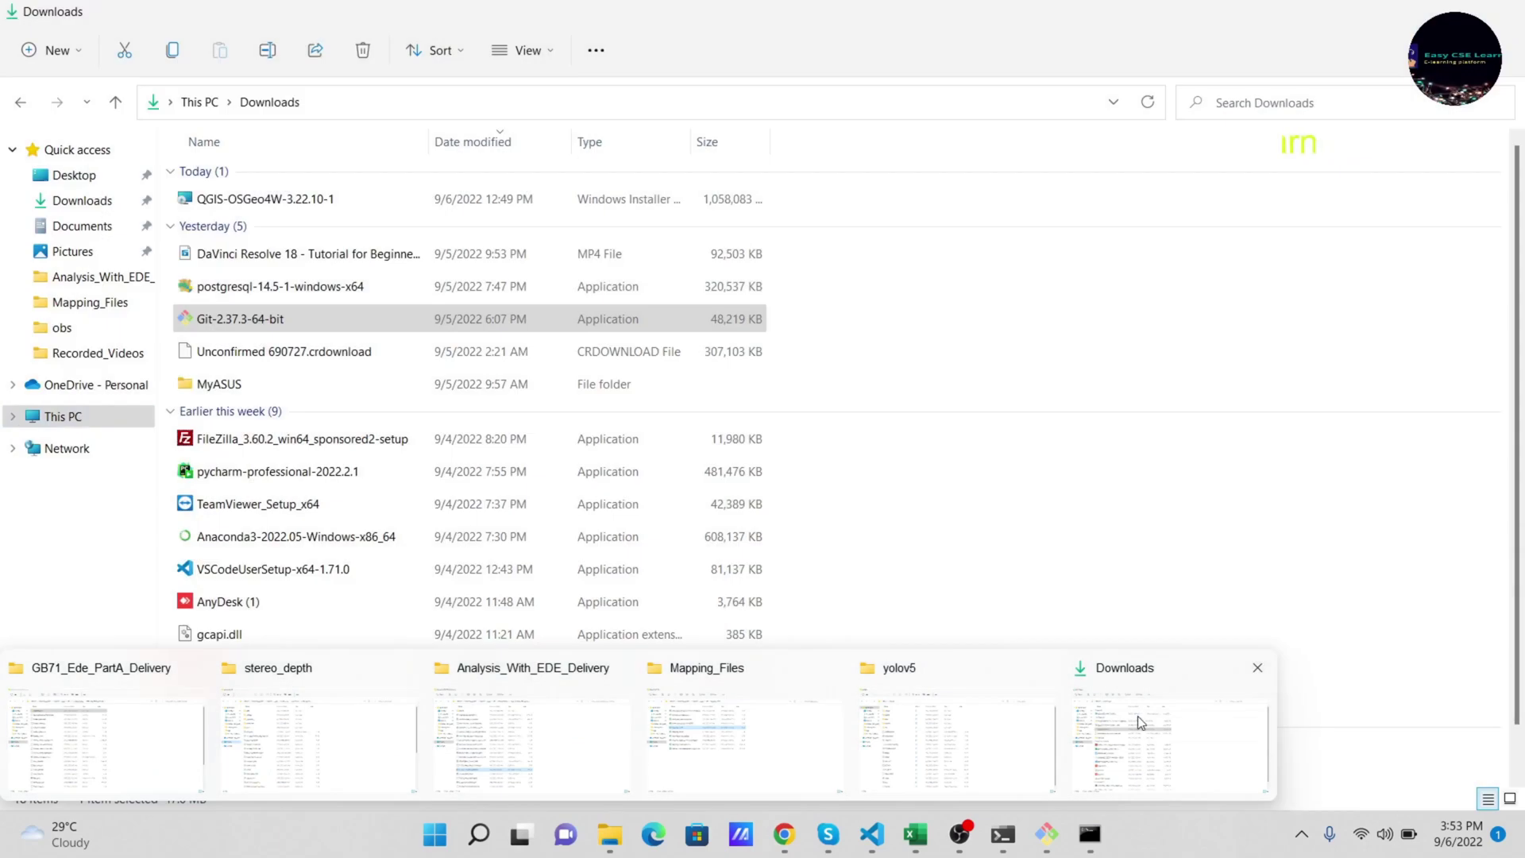
click(1139, 717)
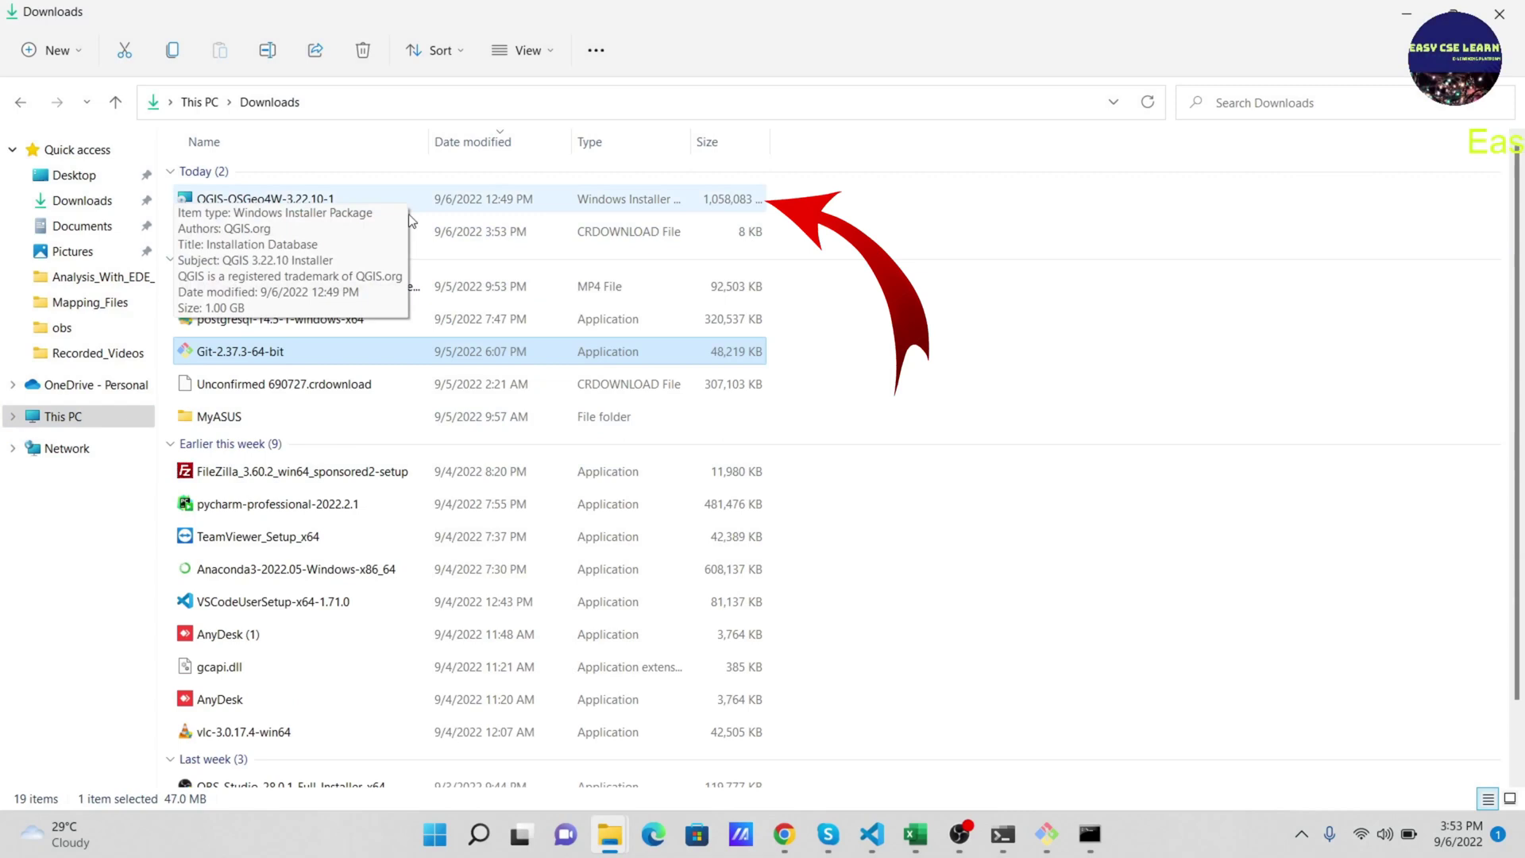
mouse_move(265, 199)
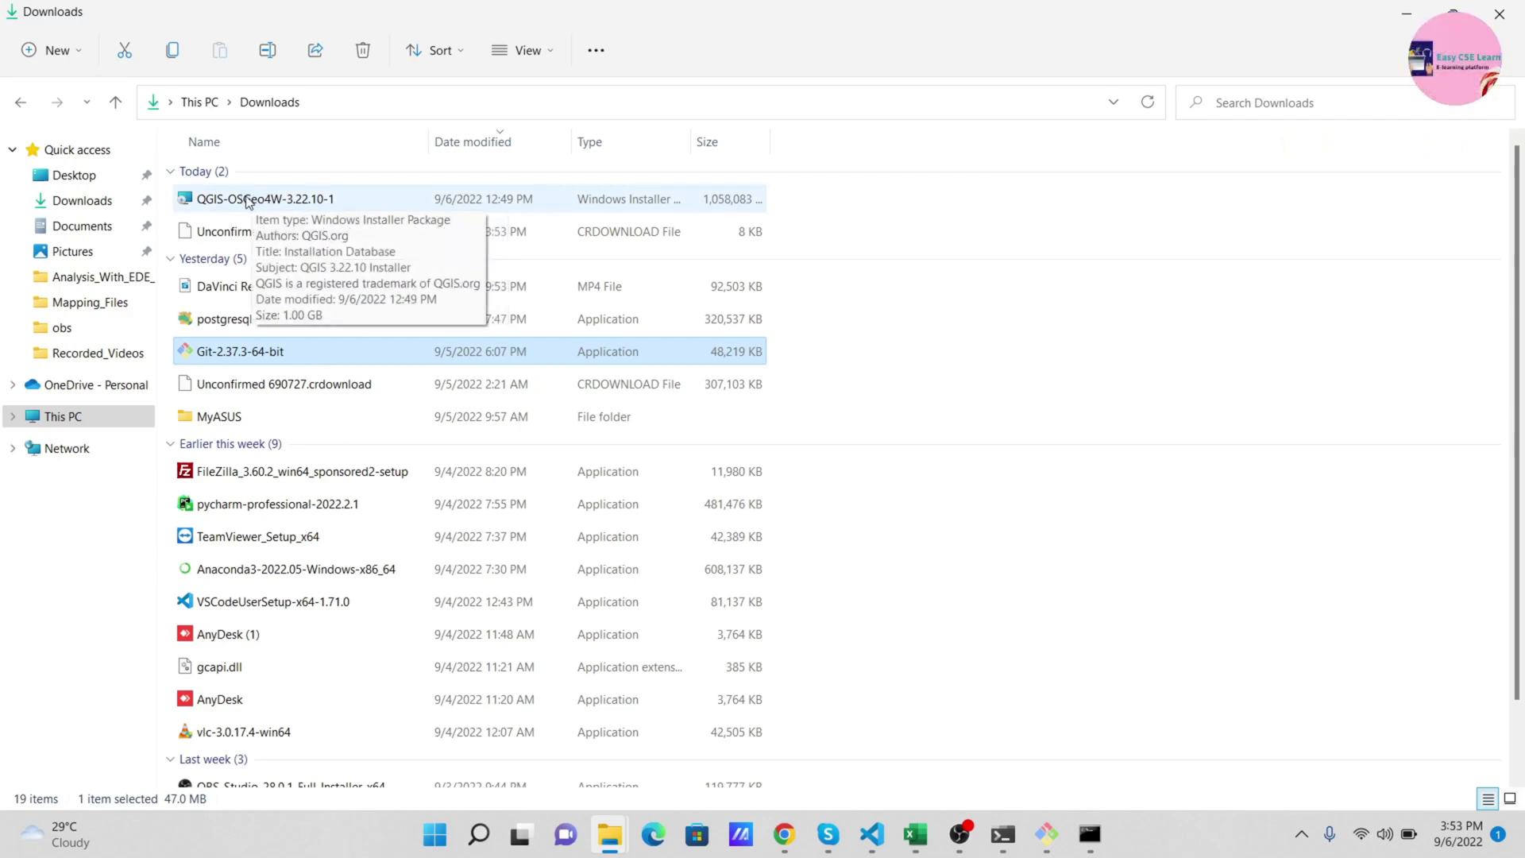
click(1008, 500)
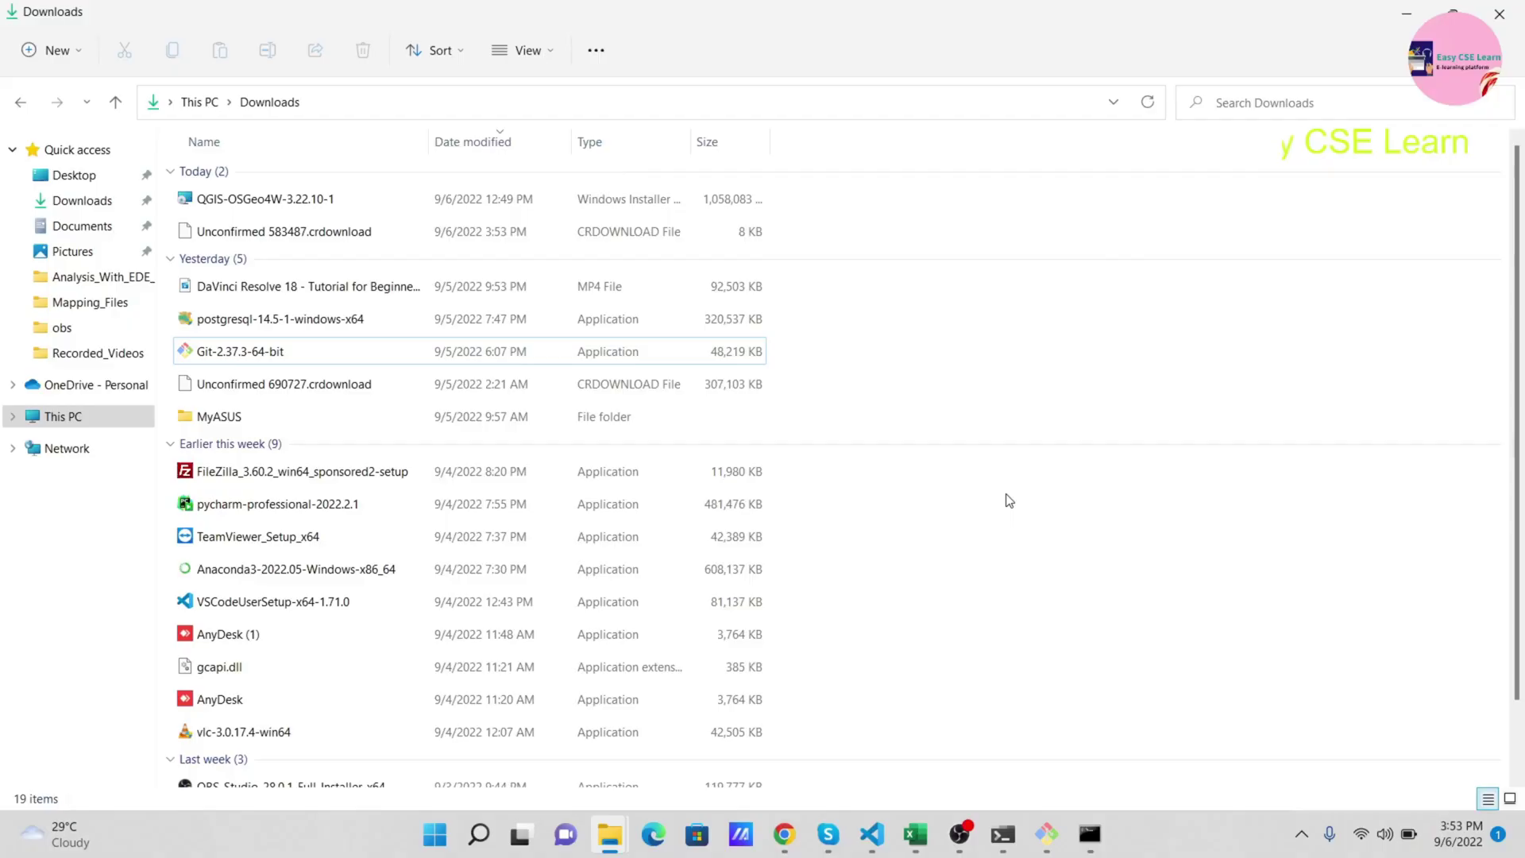
double_click(270, 199)
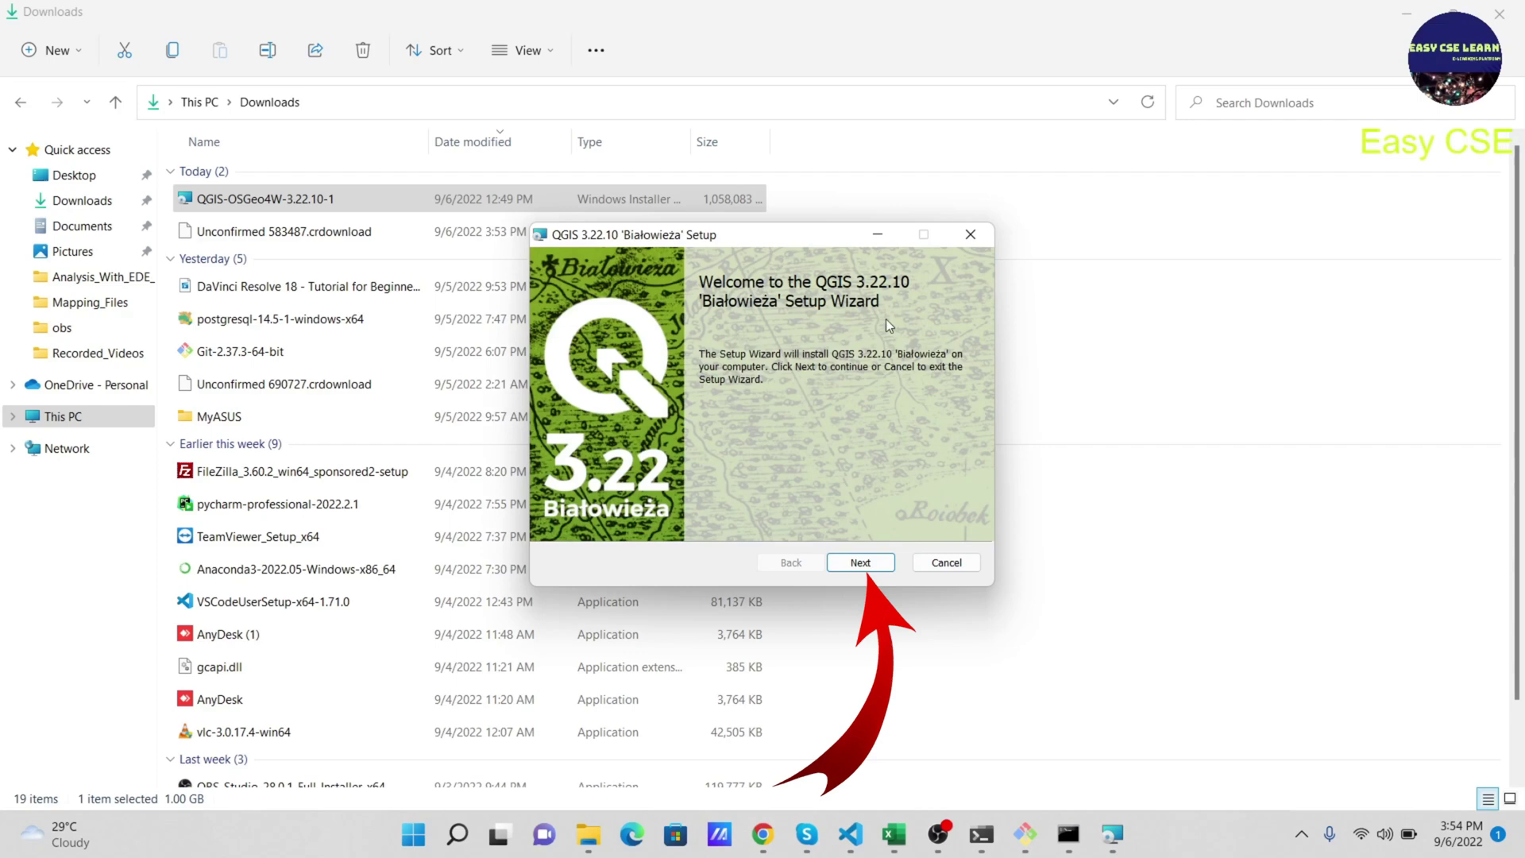
- Accept the QGIS license terms and keep the default C:\Program Files\QGIS 3.22.10\ install folder
click(864, 563)
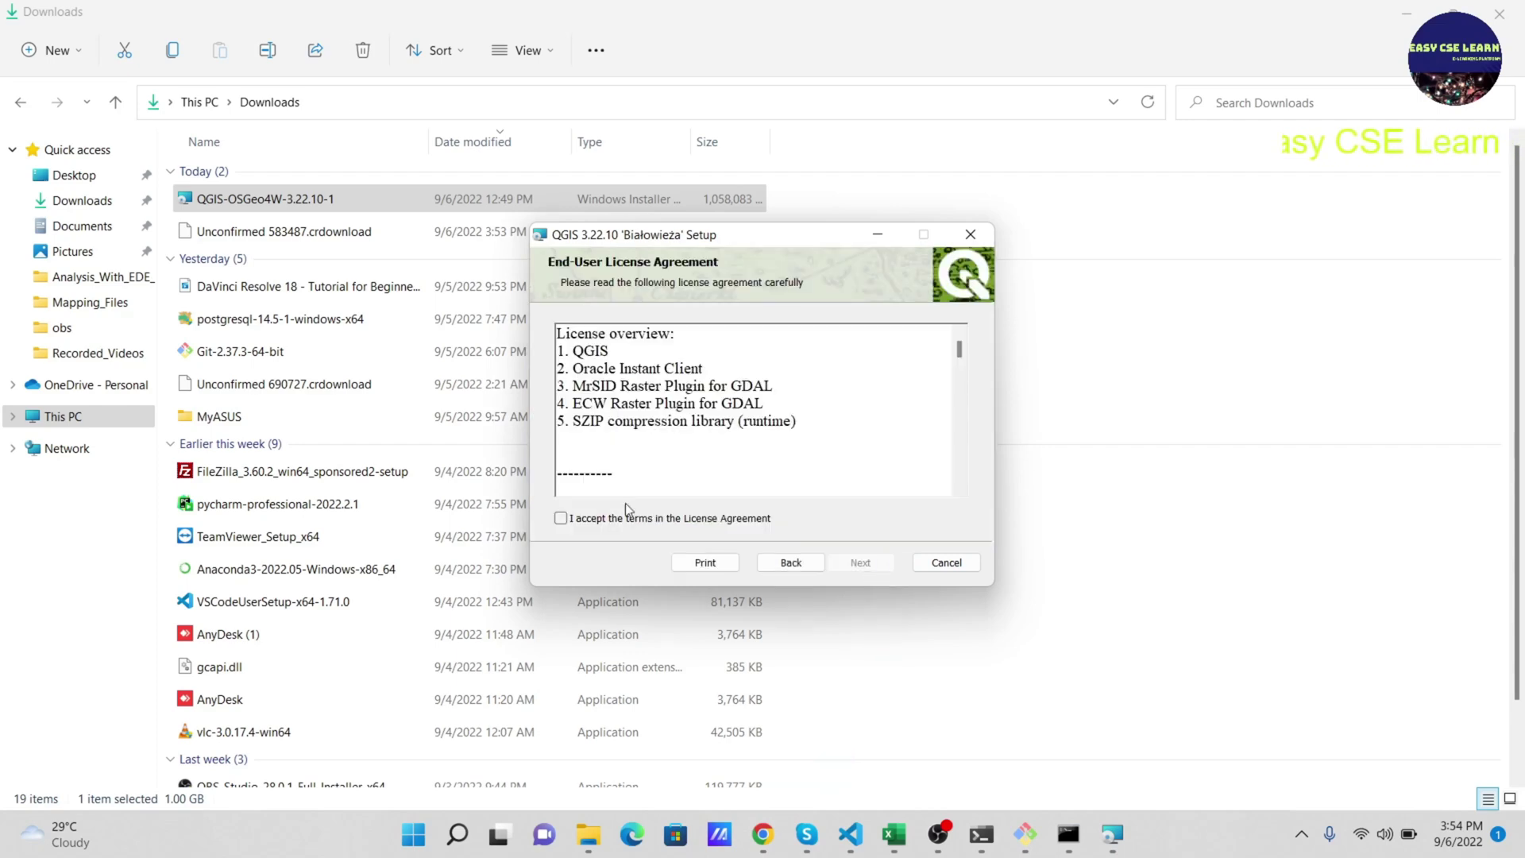
click(615, 520)
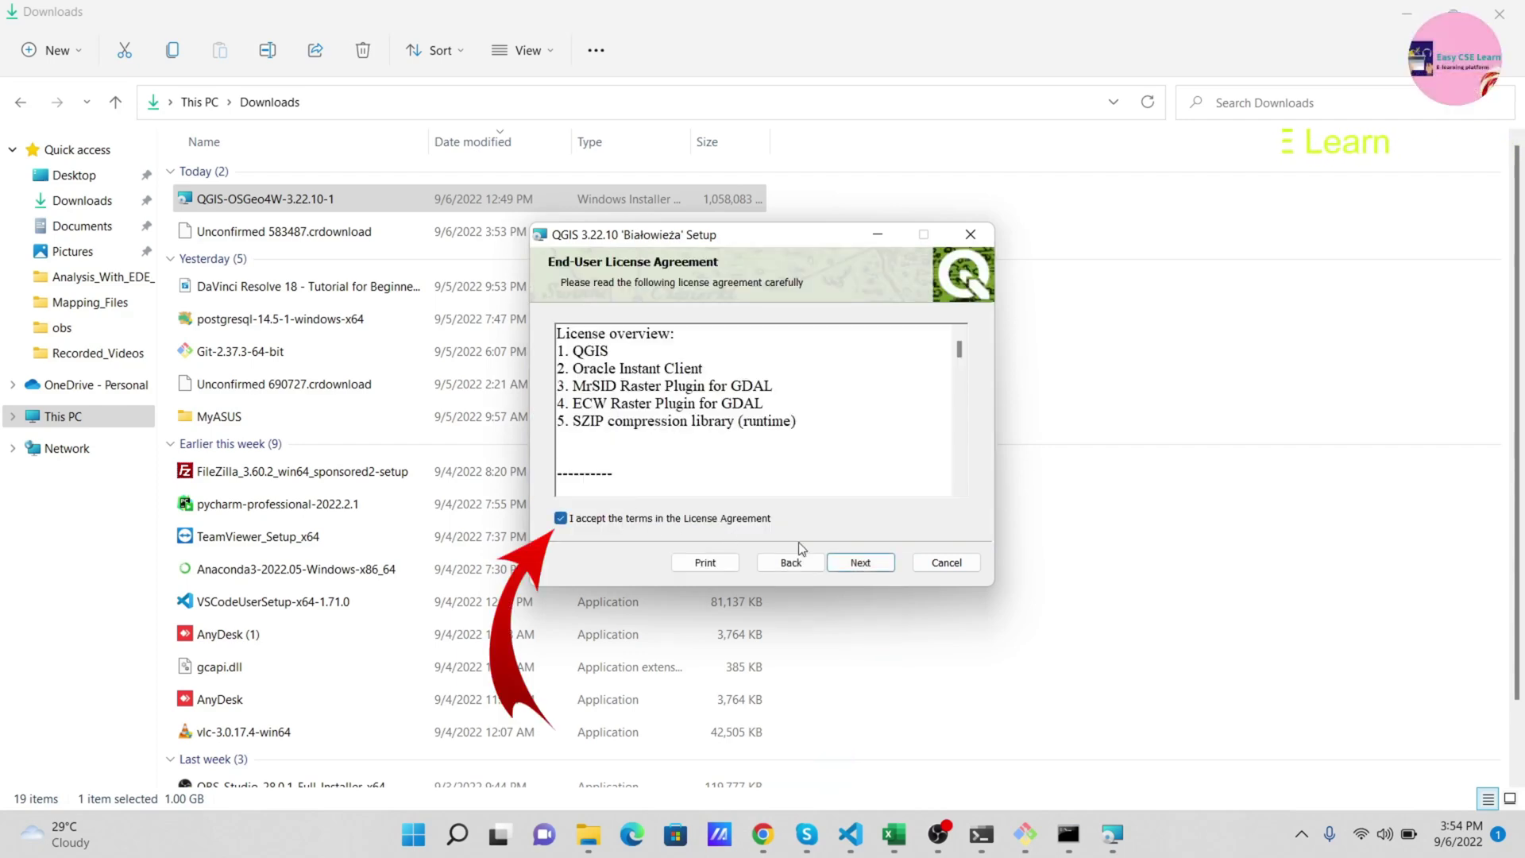
click(870, 565)
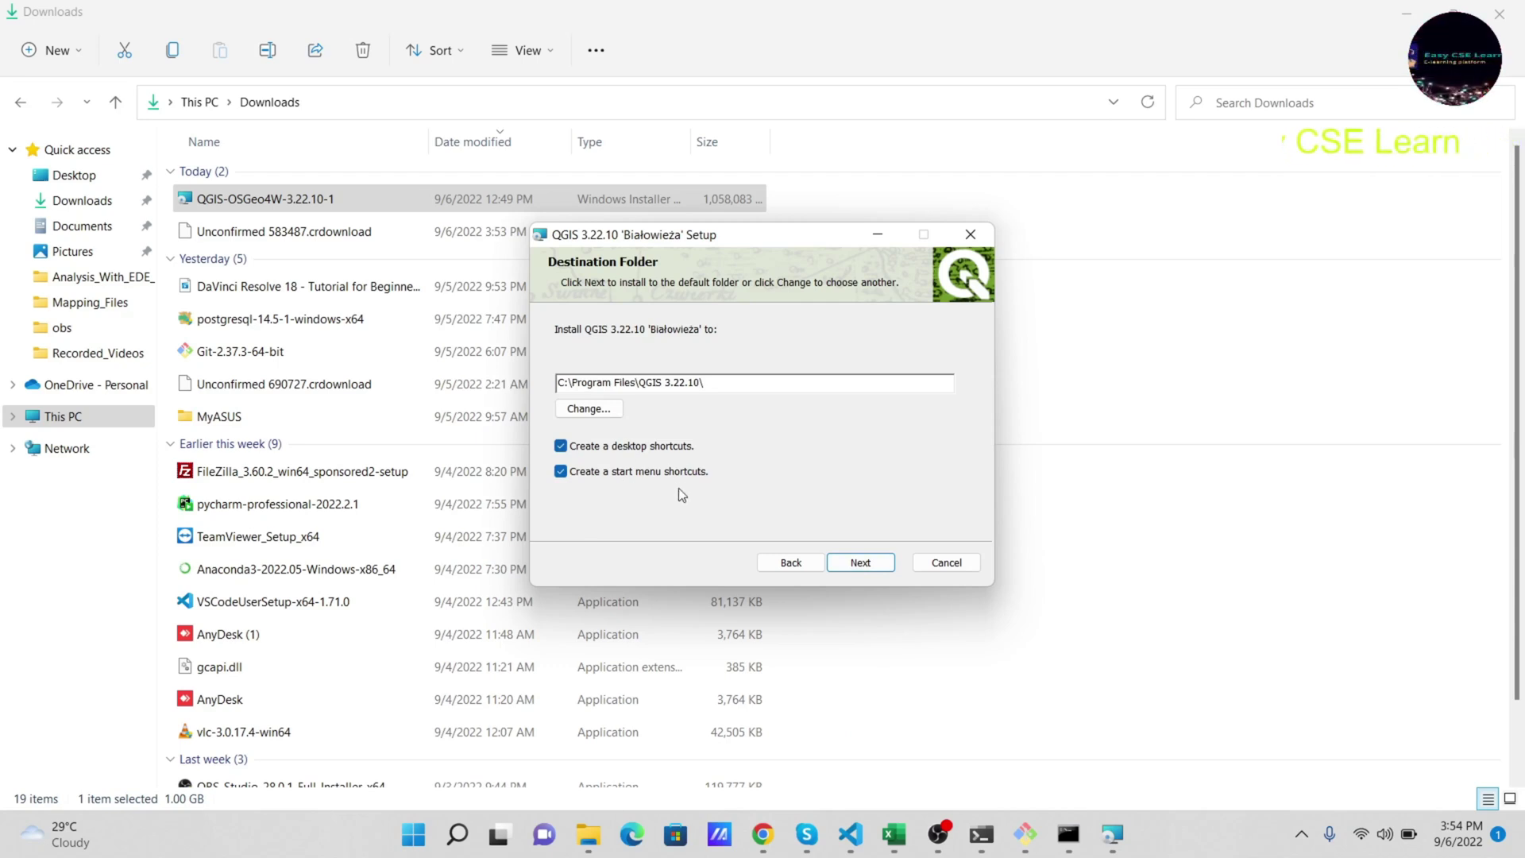
click(860, 565)
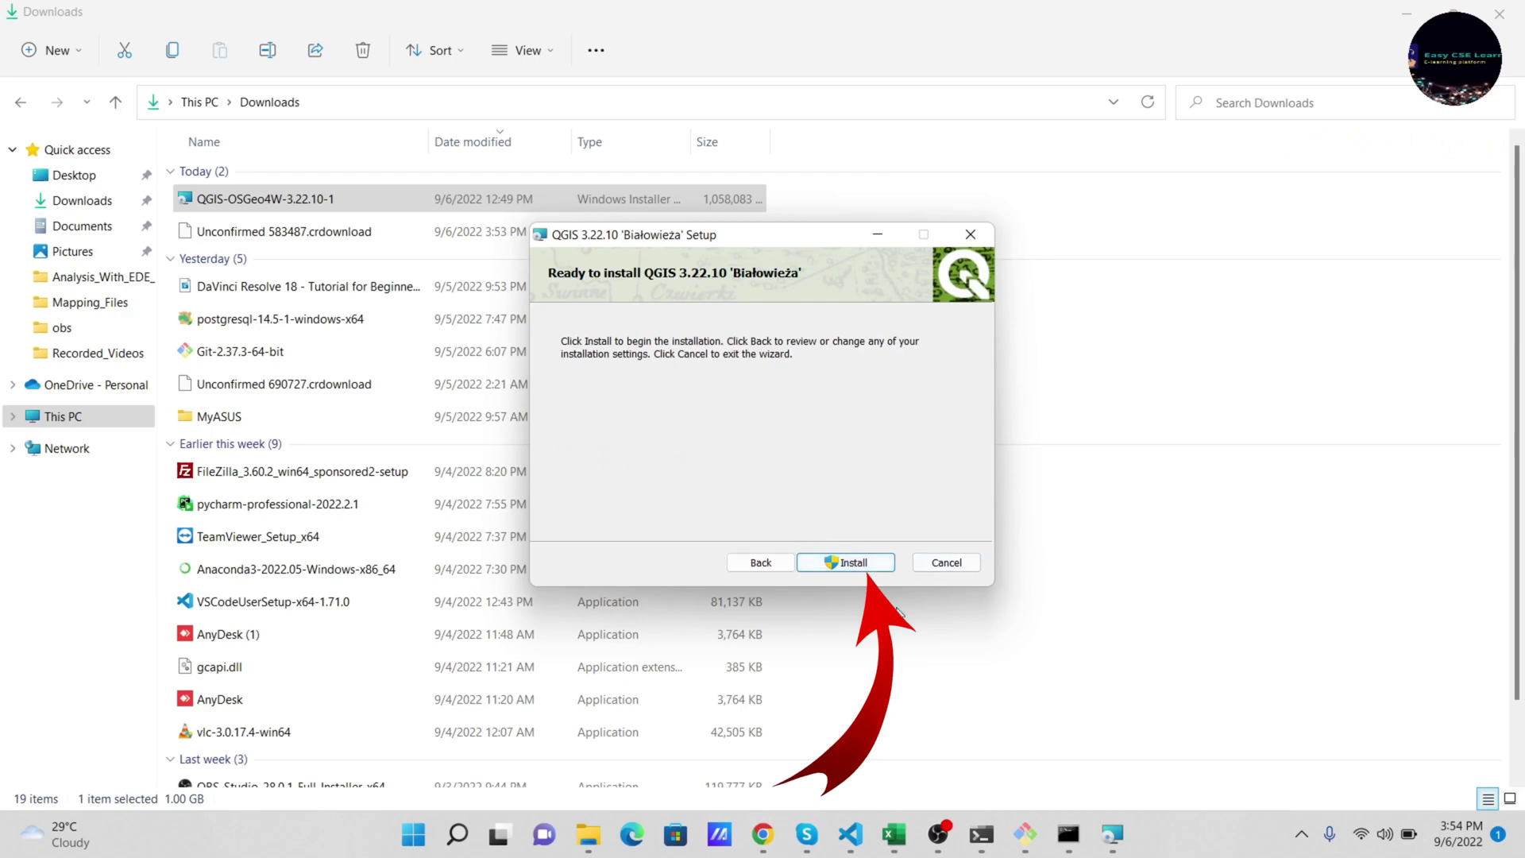
- Install QGIS 3.22.10 and close the setup wizard once installation finishes
click(858, 563)
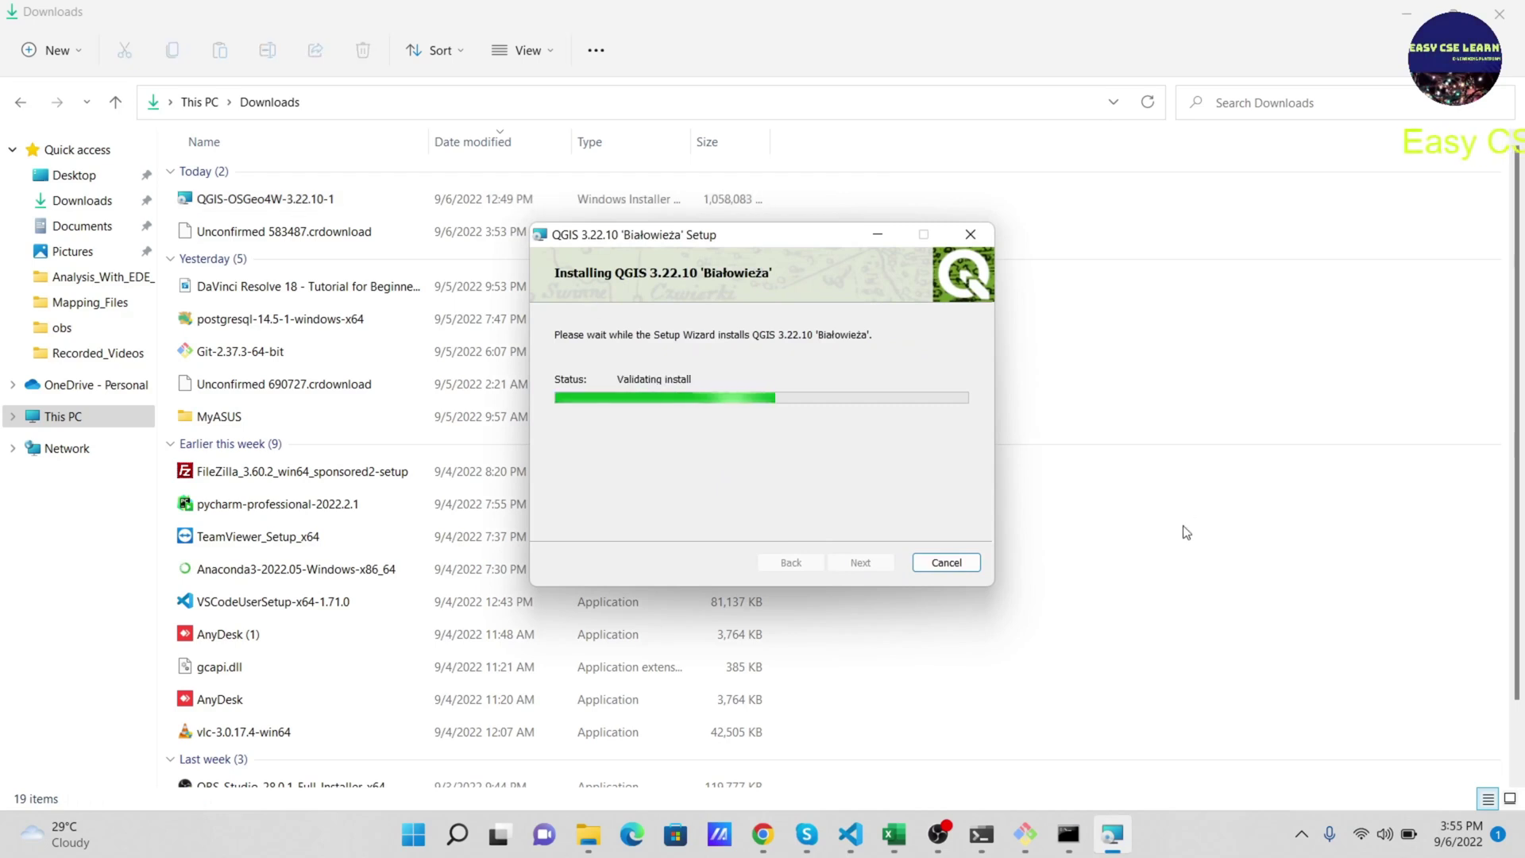
click(1185, 561)
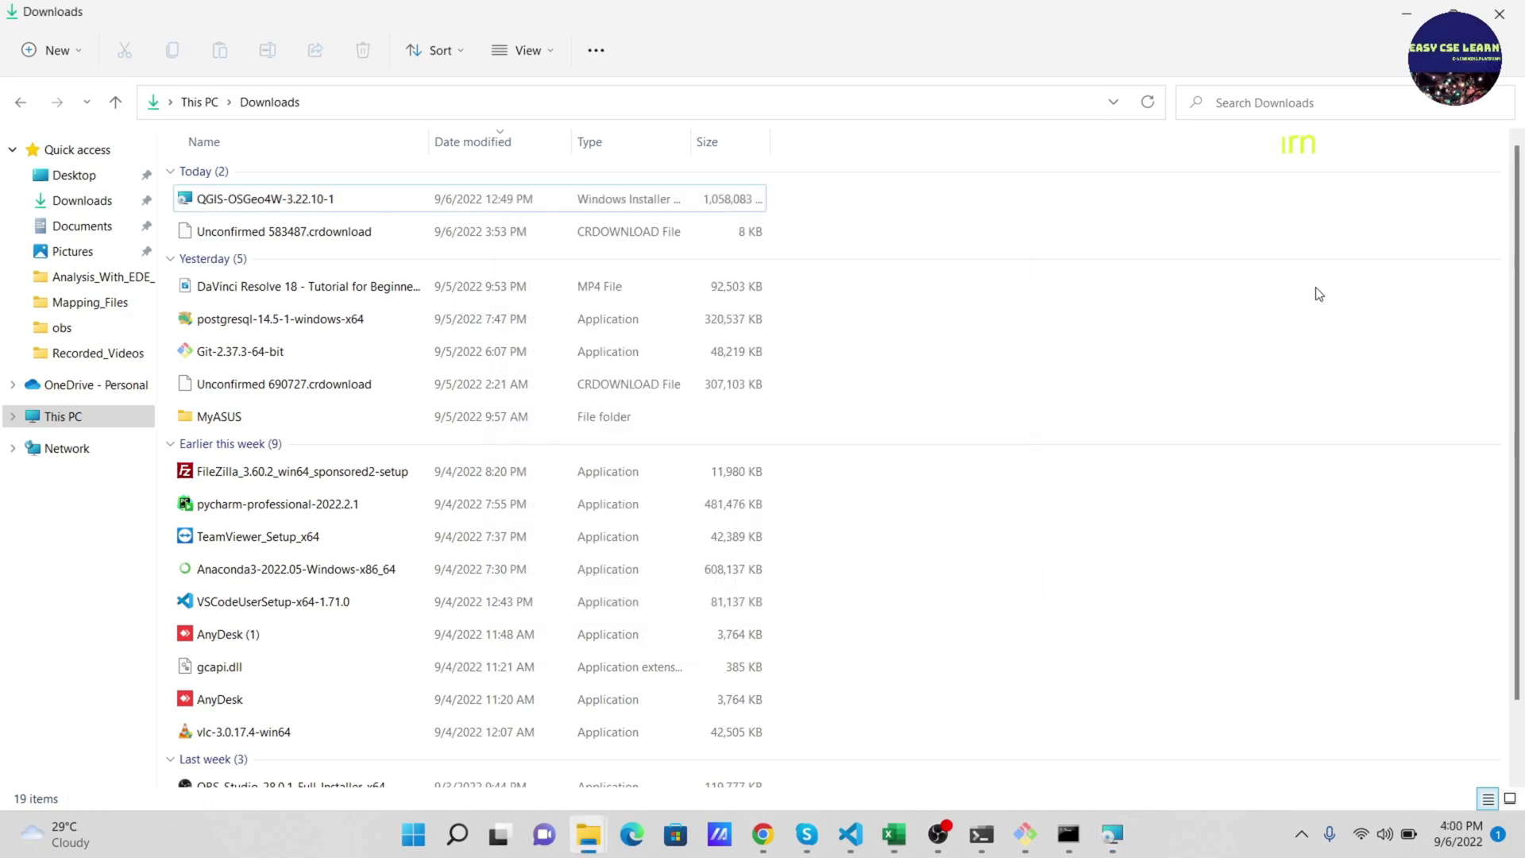
click(1112, 826)
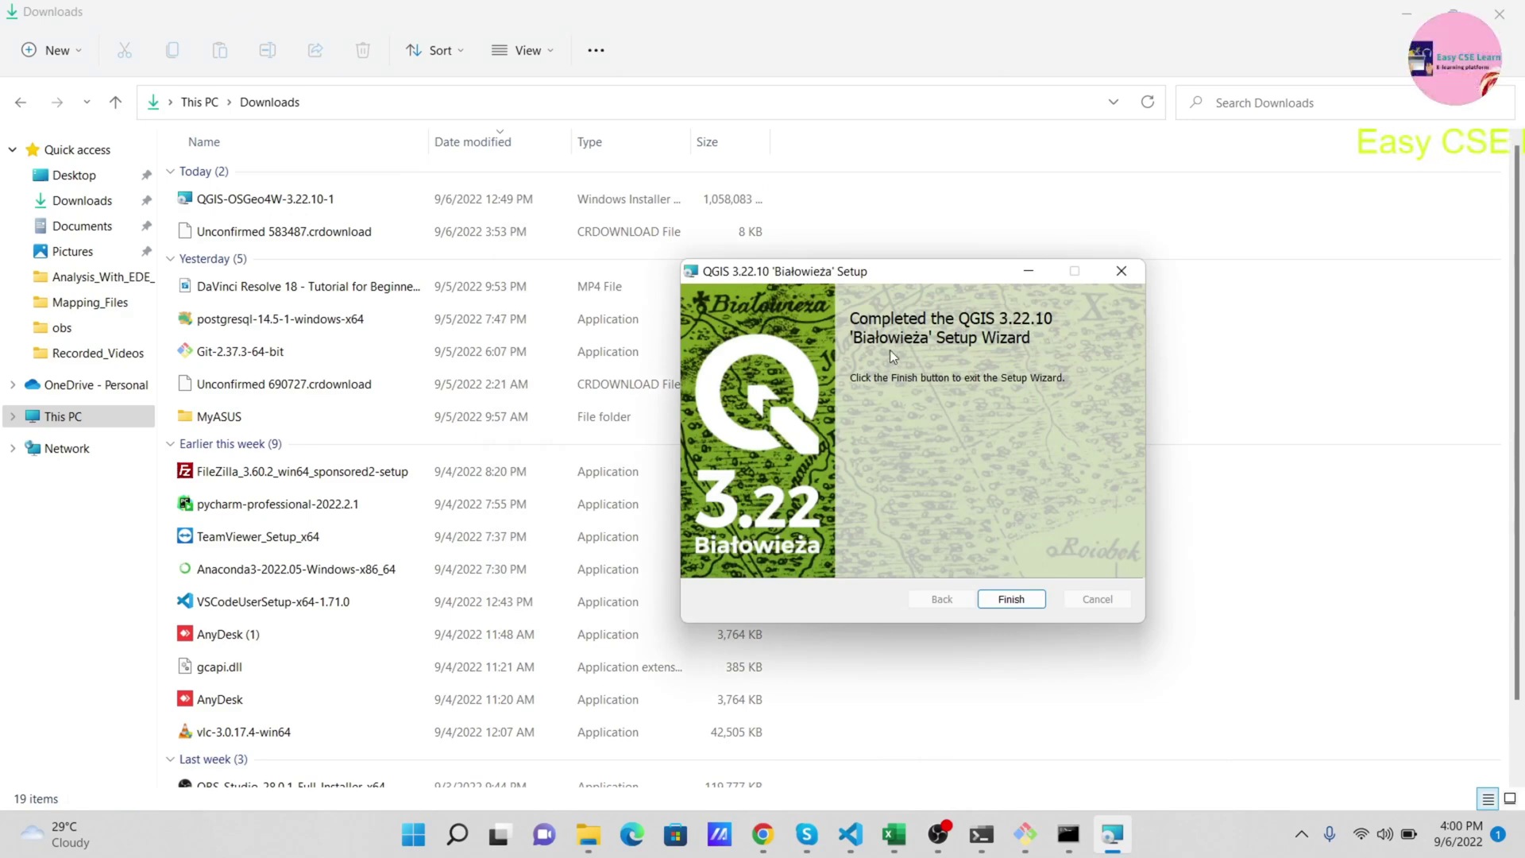
click(1011, 599)
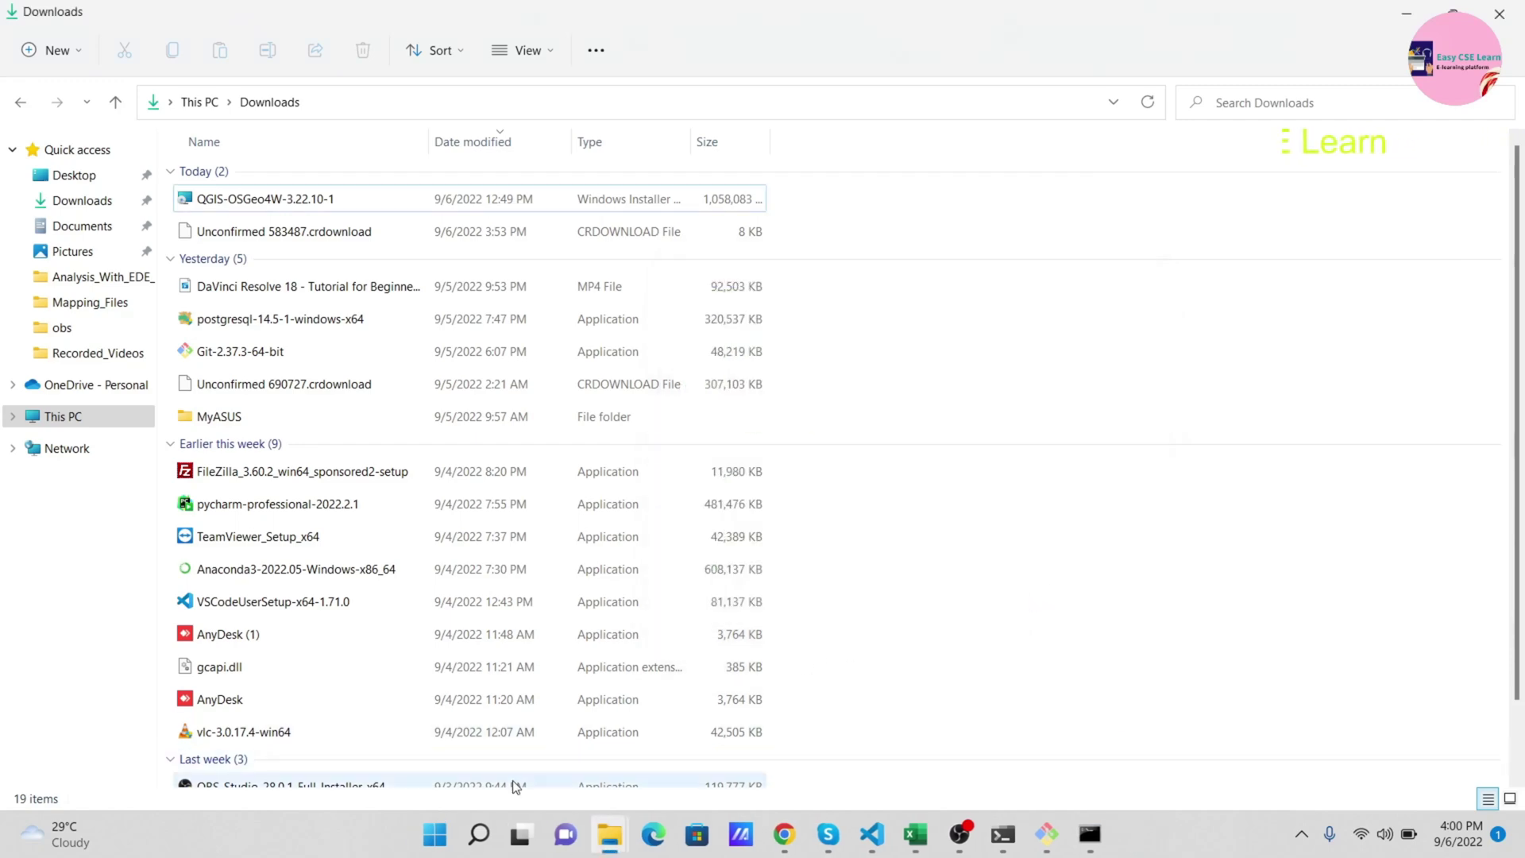
- Launch QGIS Desktop 3.22.10 by searching 'qg' in Windows search
click(471, 837)
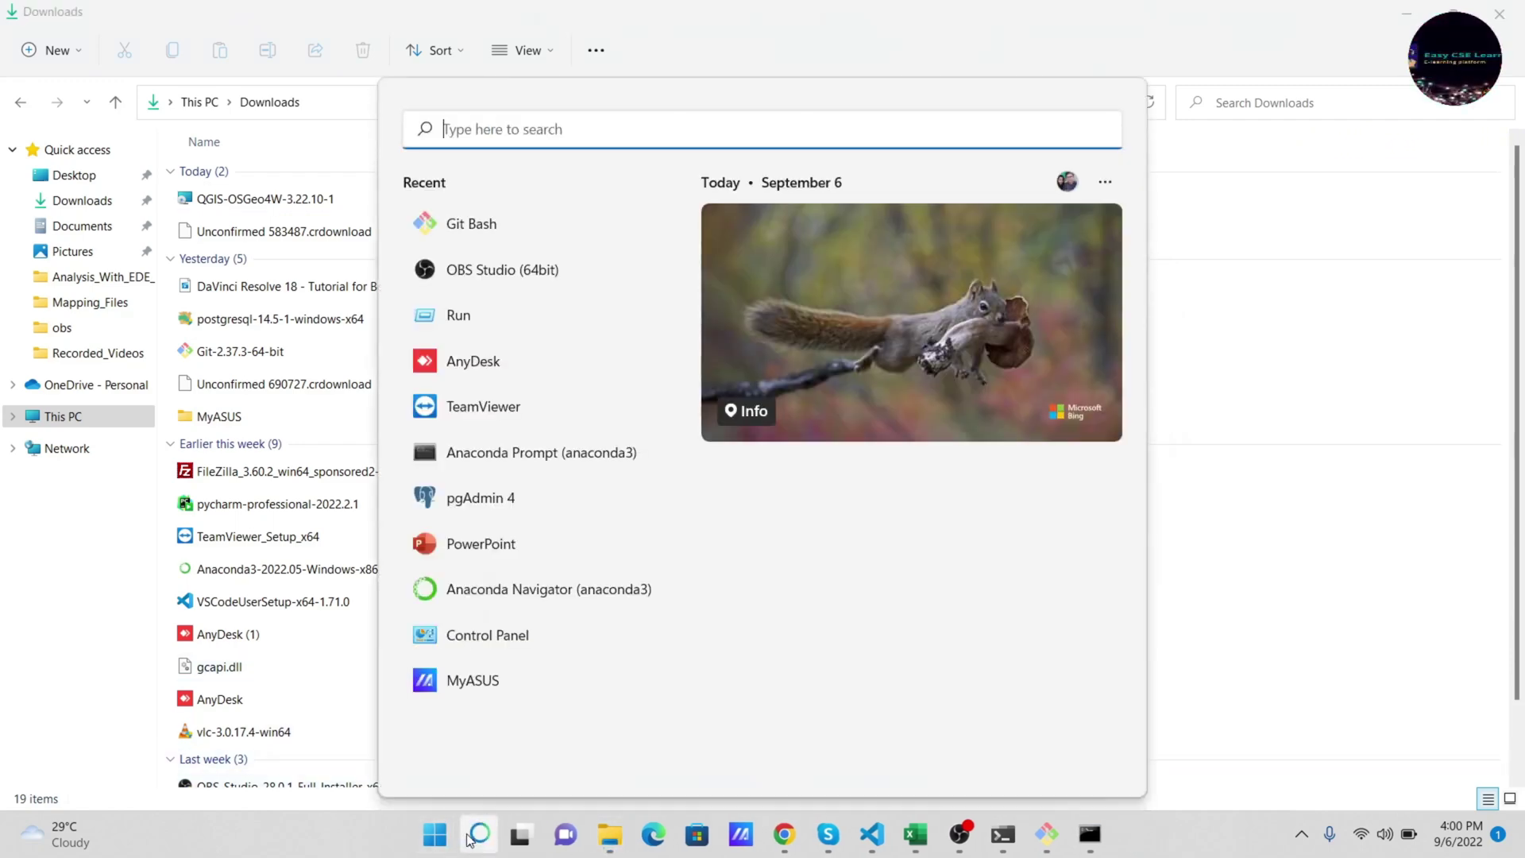
text(q)
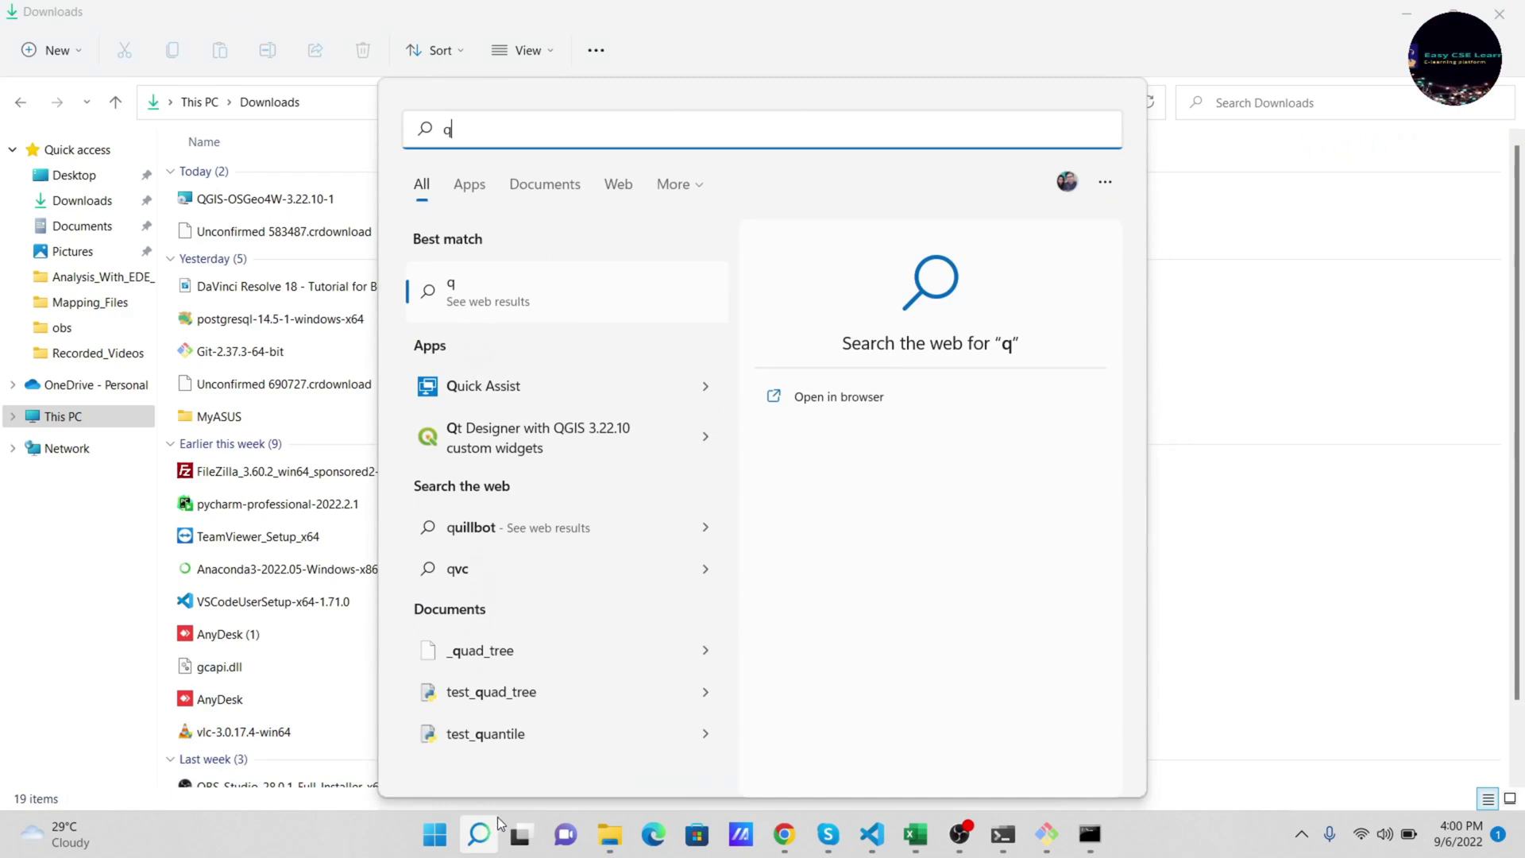
text(g)
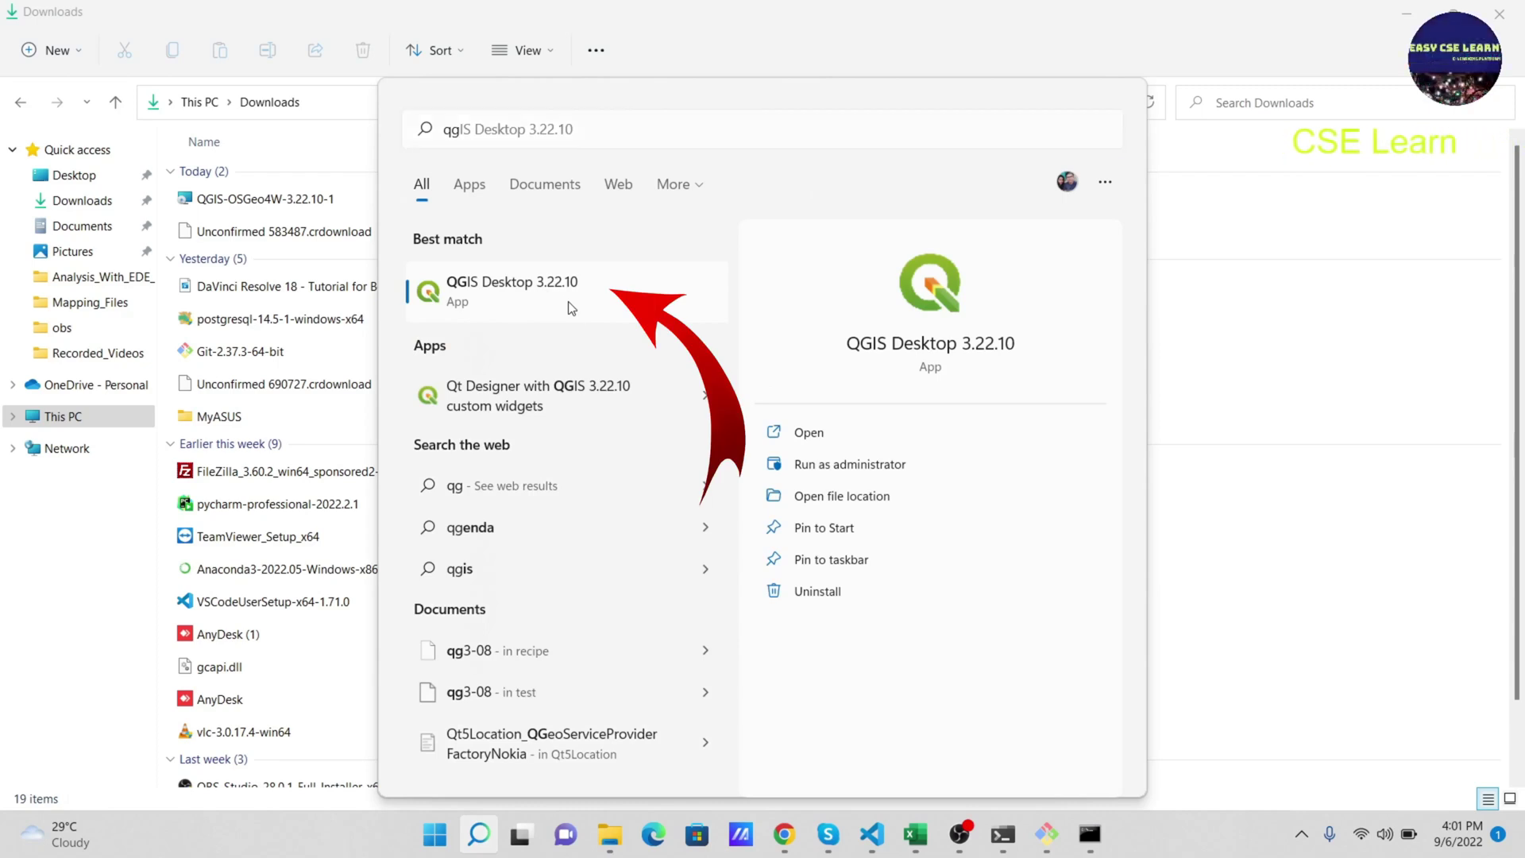
click(573, 304)
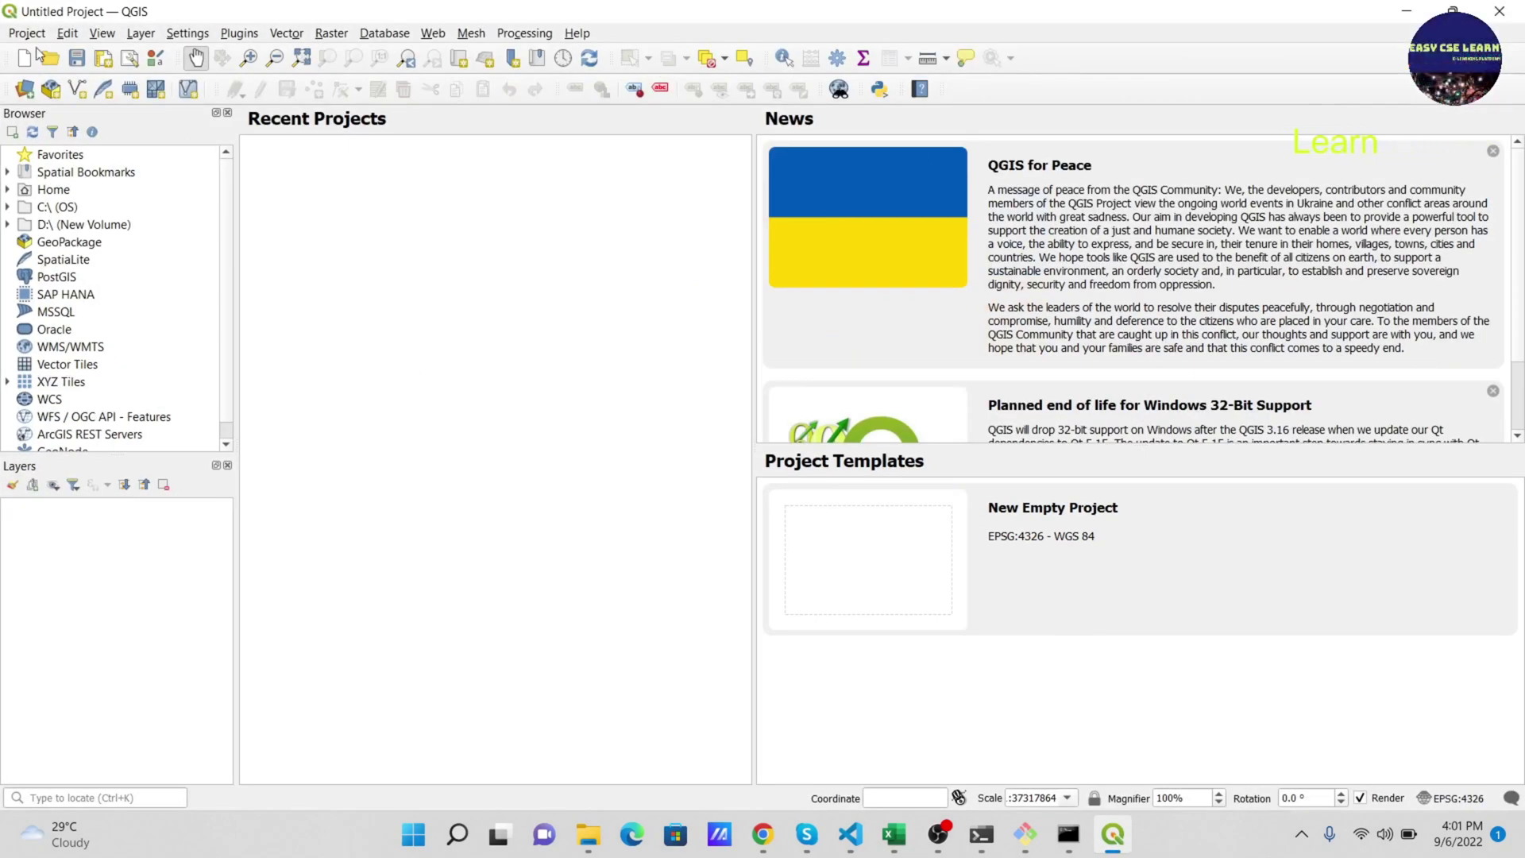
- Widen Recent Projects by narrowing the News panel, and show the Layer menu options
scroll(153, 433, down, 1)
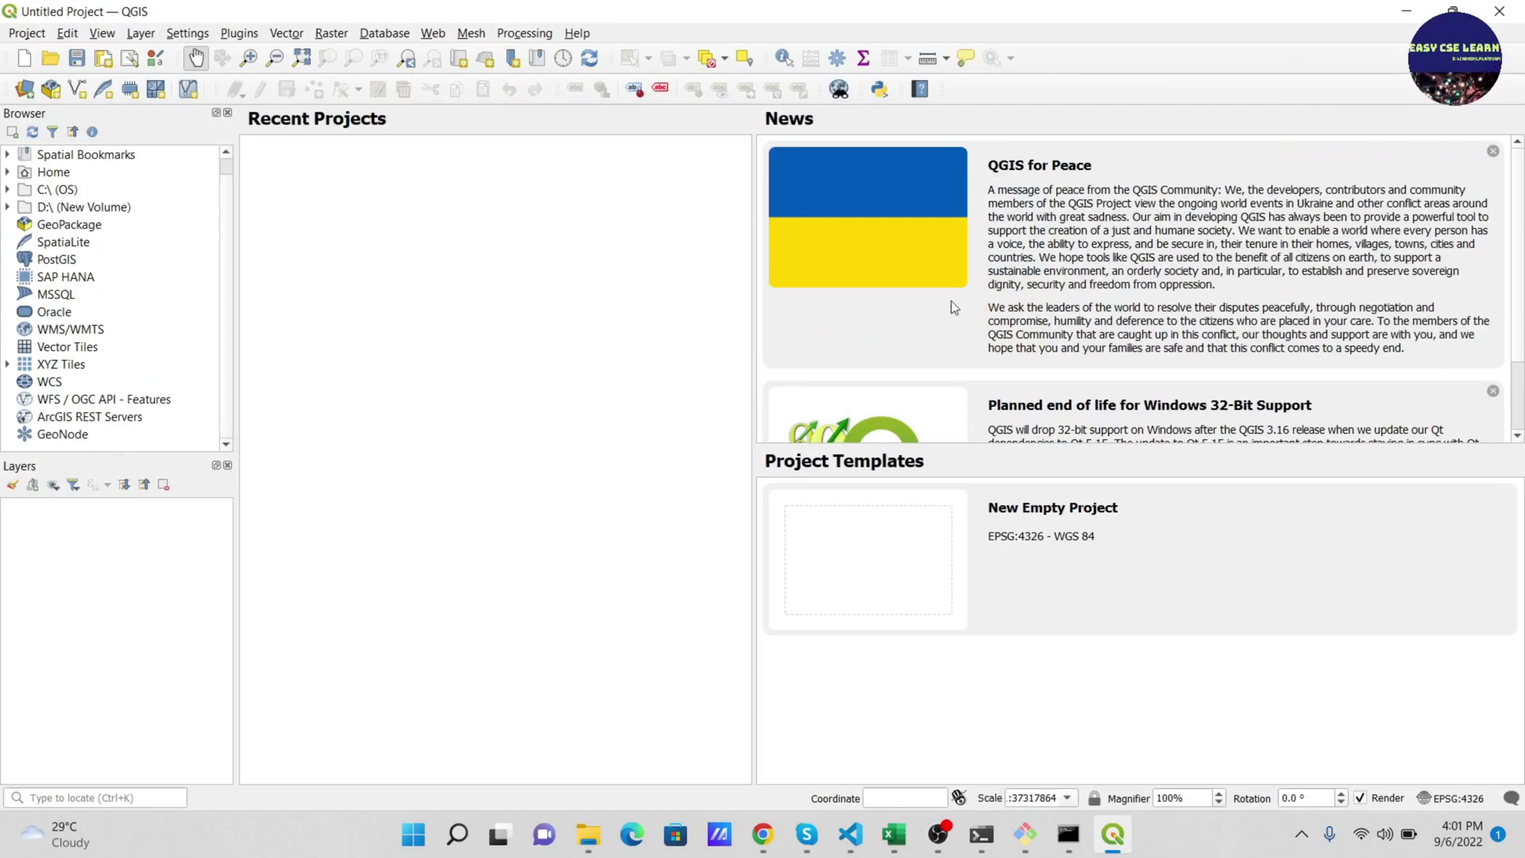
drag(755, 296, 981, 308)
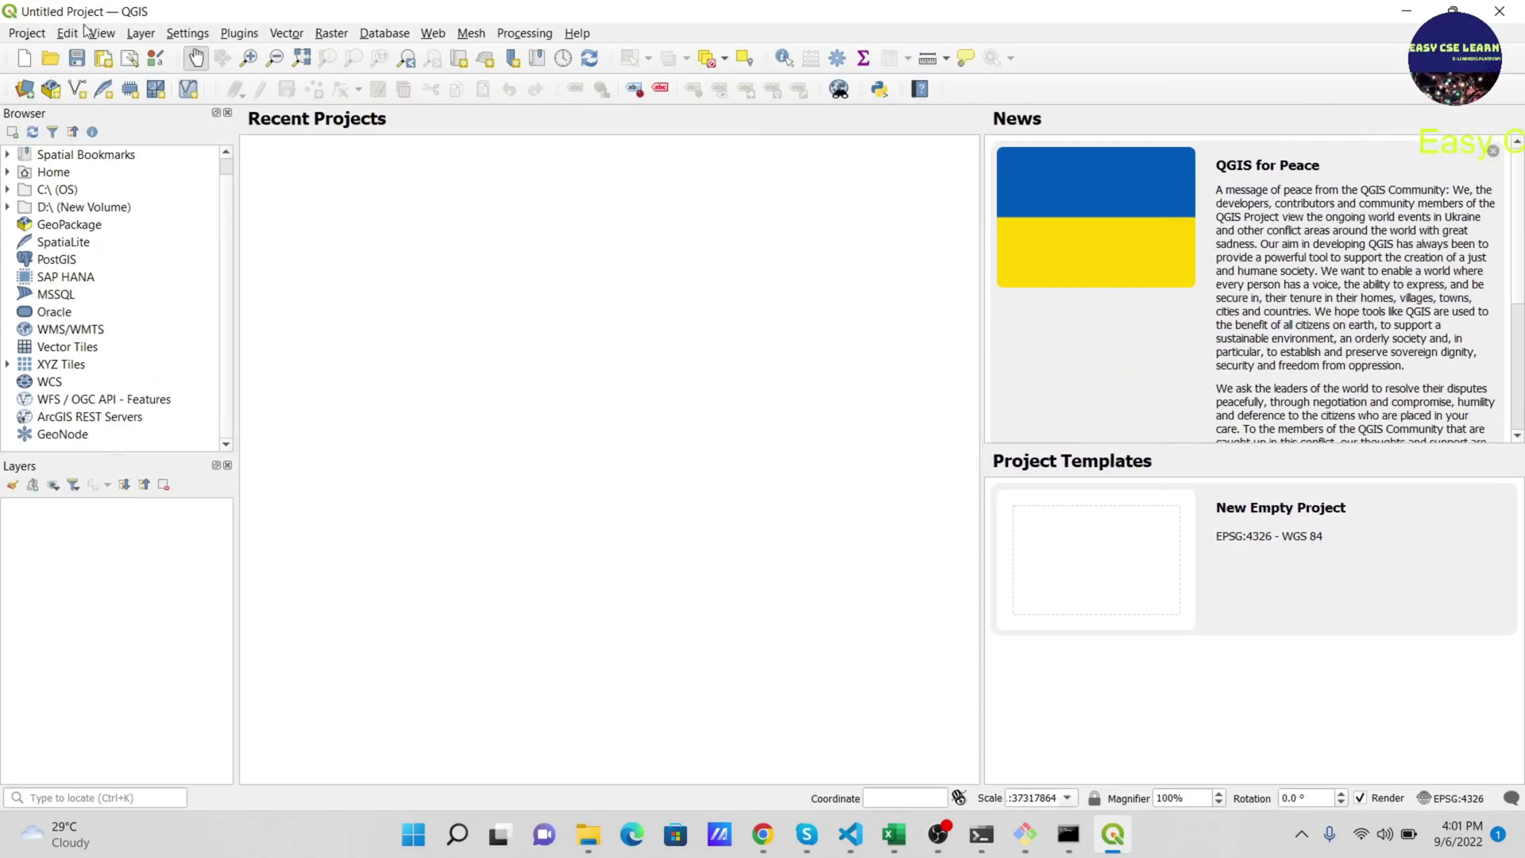
click(151, 35)
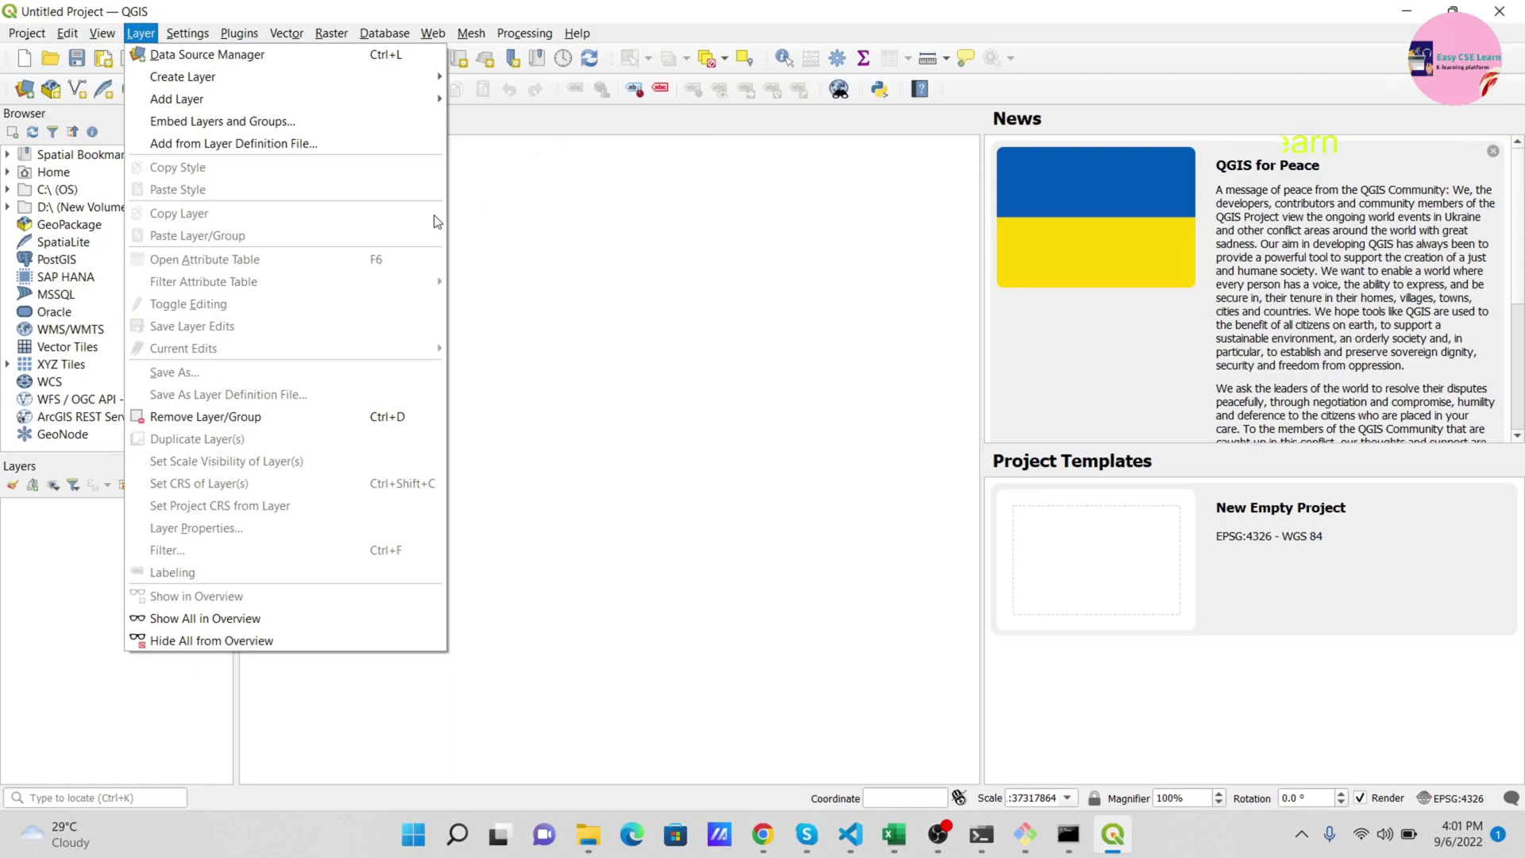
- Dismiss the open Layer menu
click(620, 425)
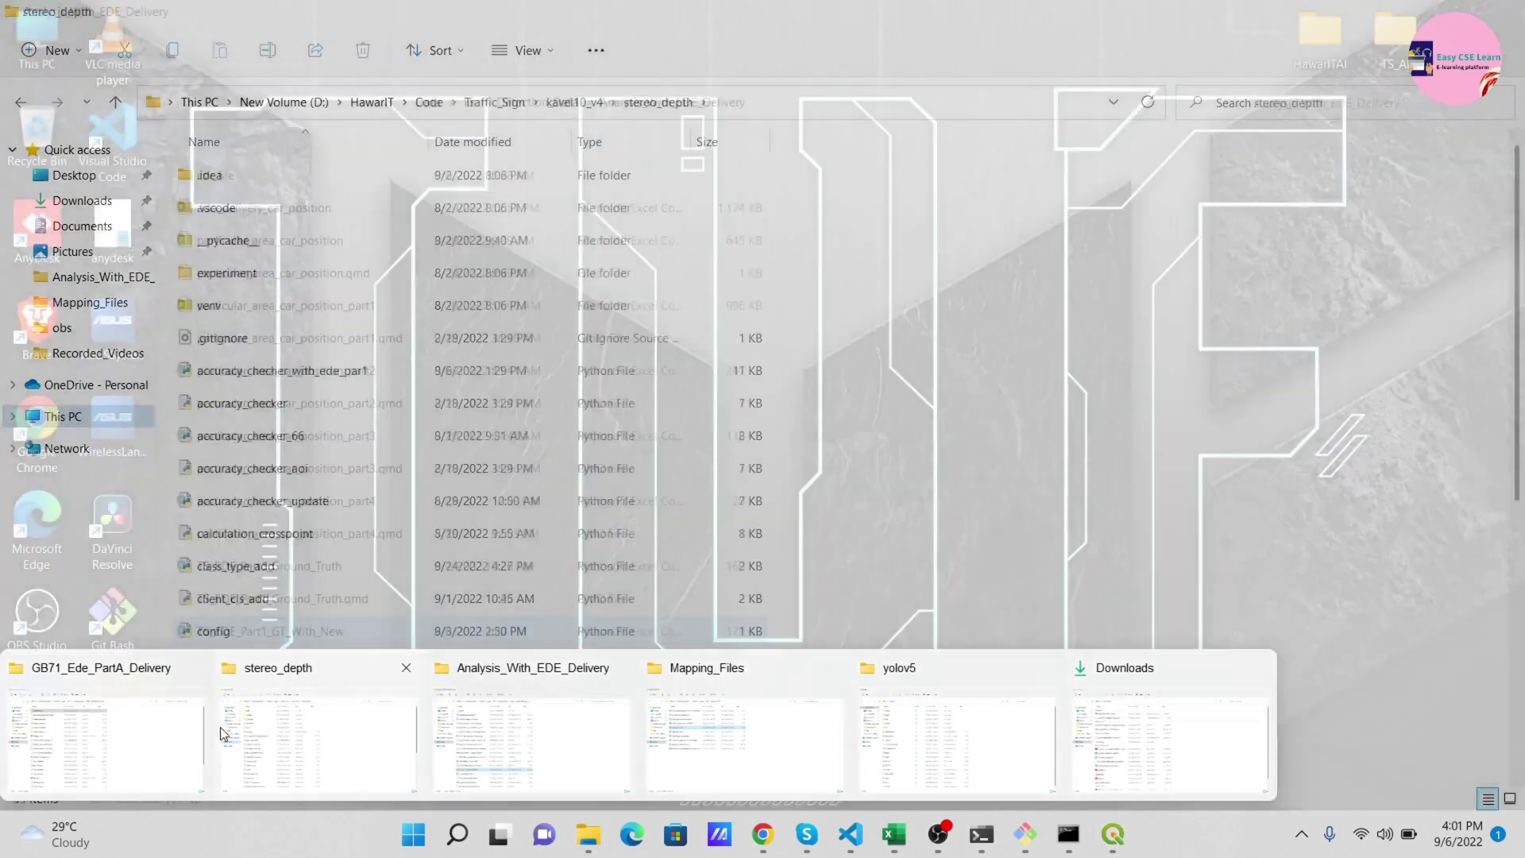
mouse_move(588, 834)
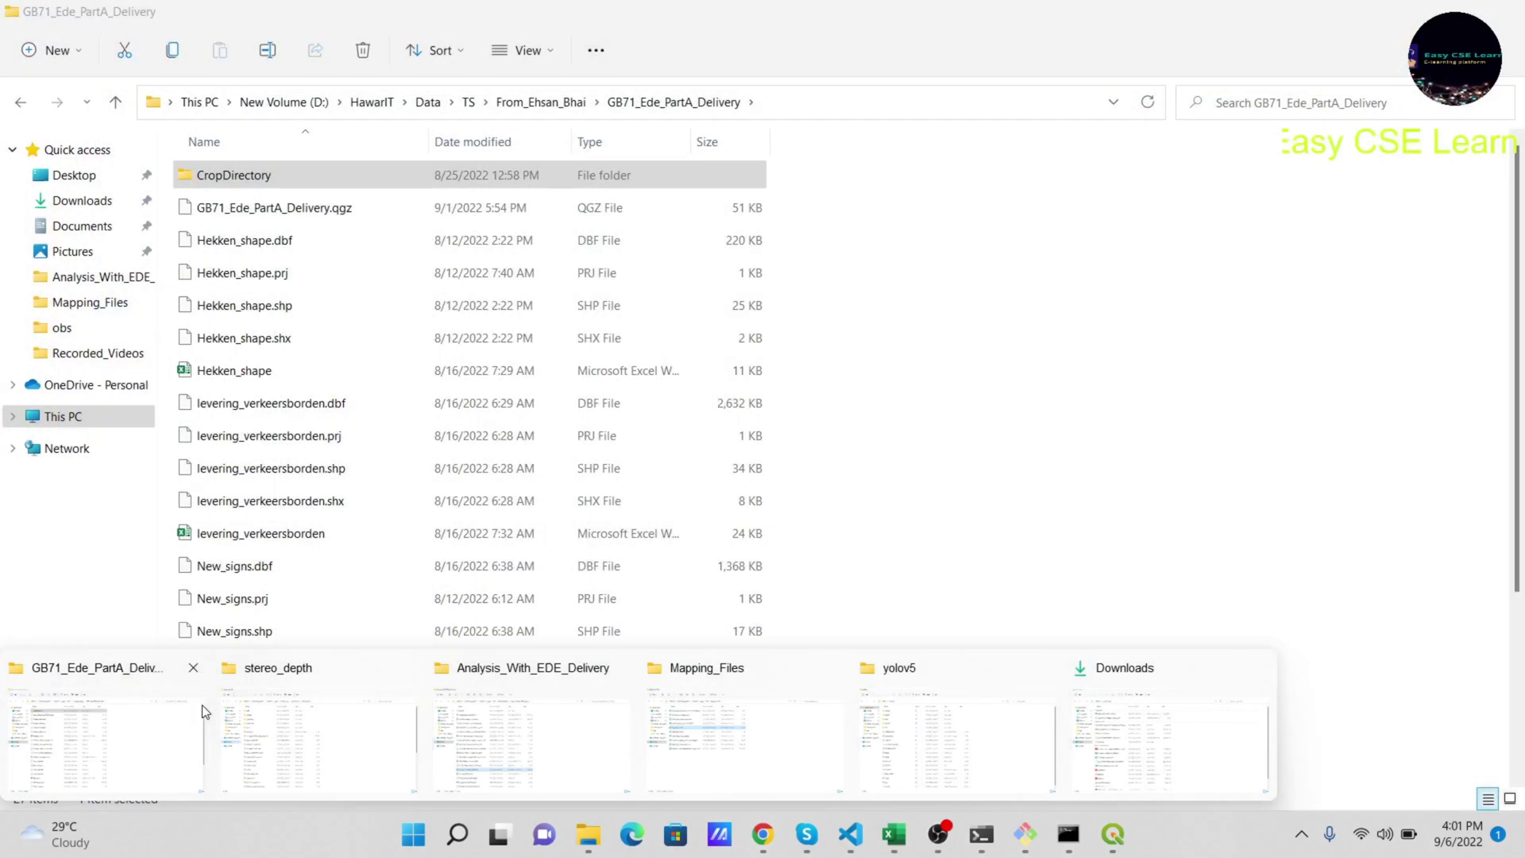
- Browse the GB71_Ede_PartA_Delivery folder and its parent, then select GB71_Ede_PartA_Delivery.qgz
click(135, 698)
scroll(300, 628, down, 3)
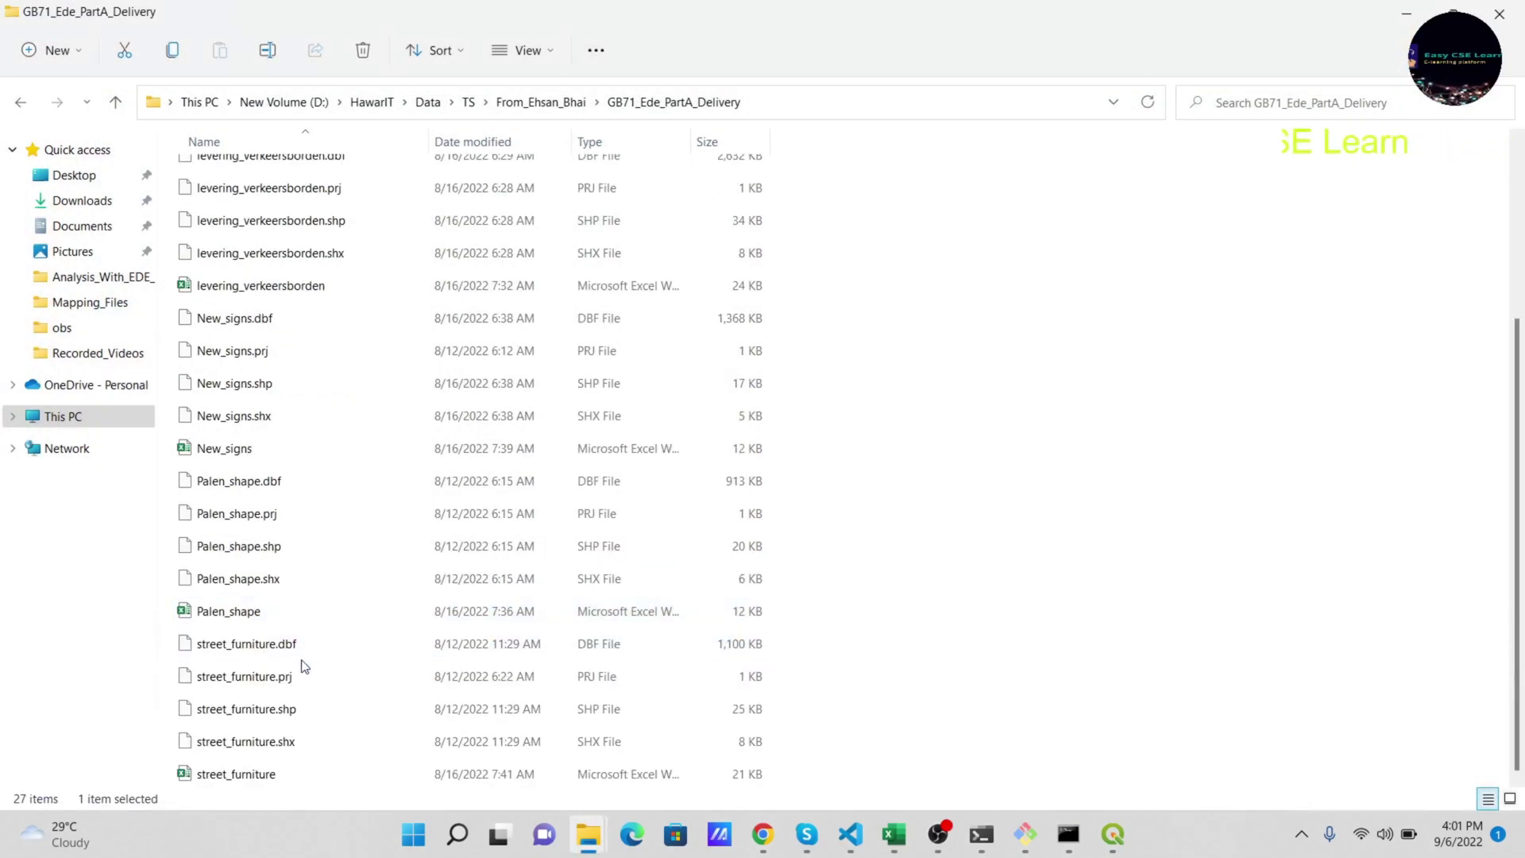
scroll(286, 556, up, 3)
scroll(293, 532, down, 3)
scroll(314, 636, up, 3)
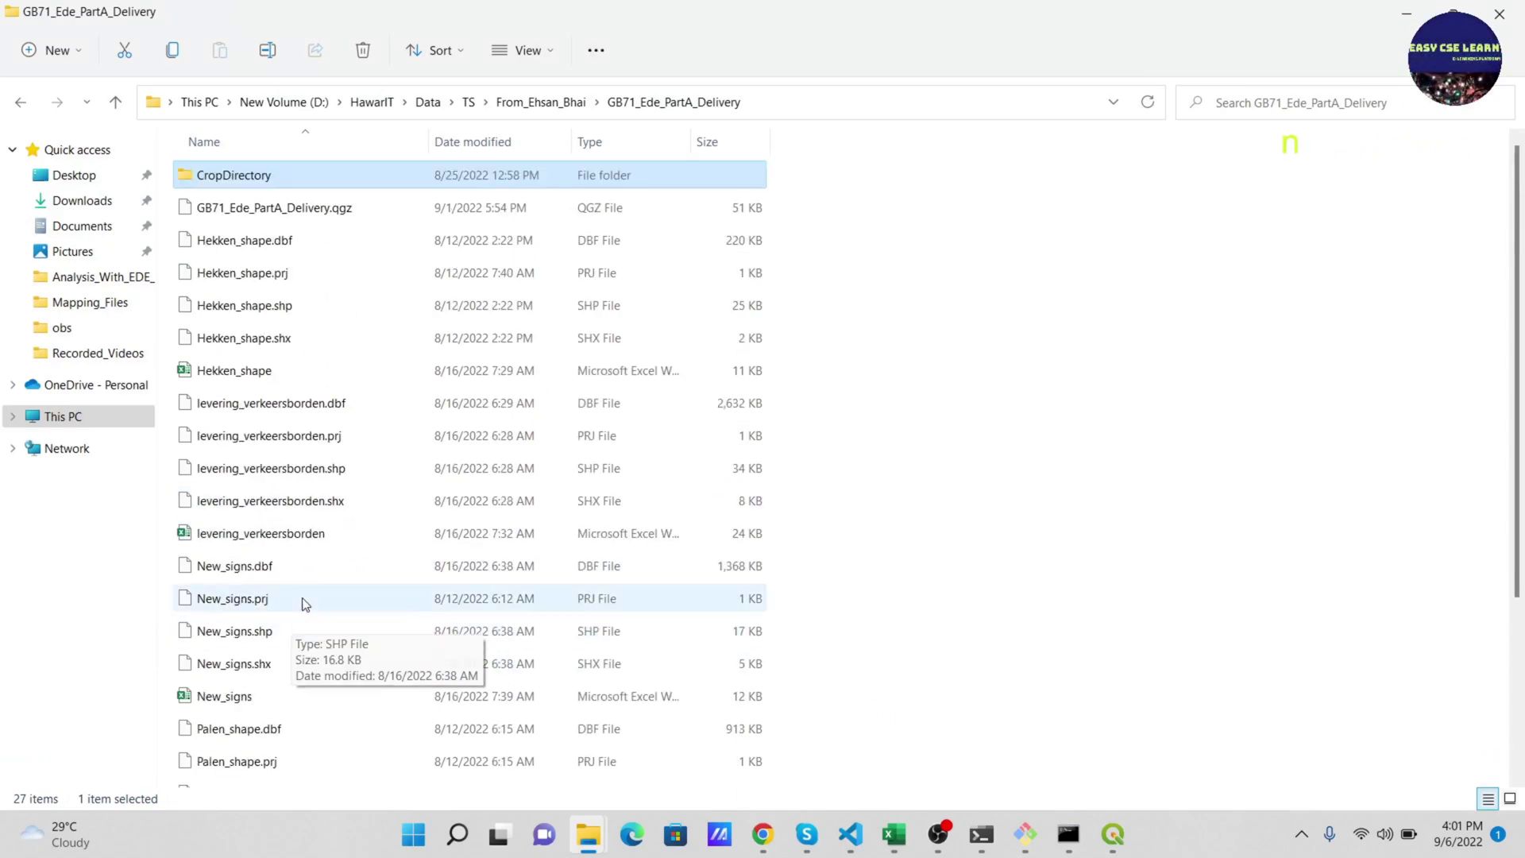
click(541, 102)
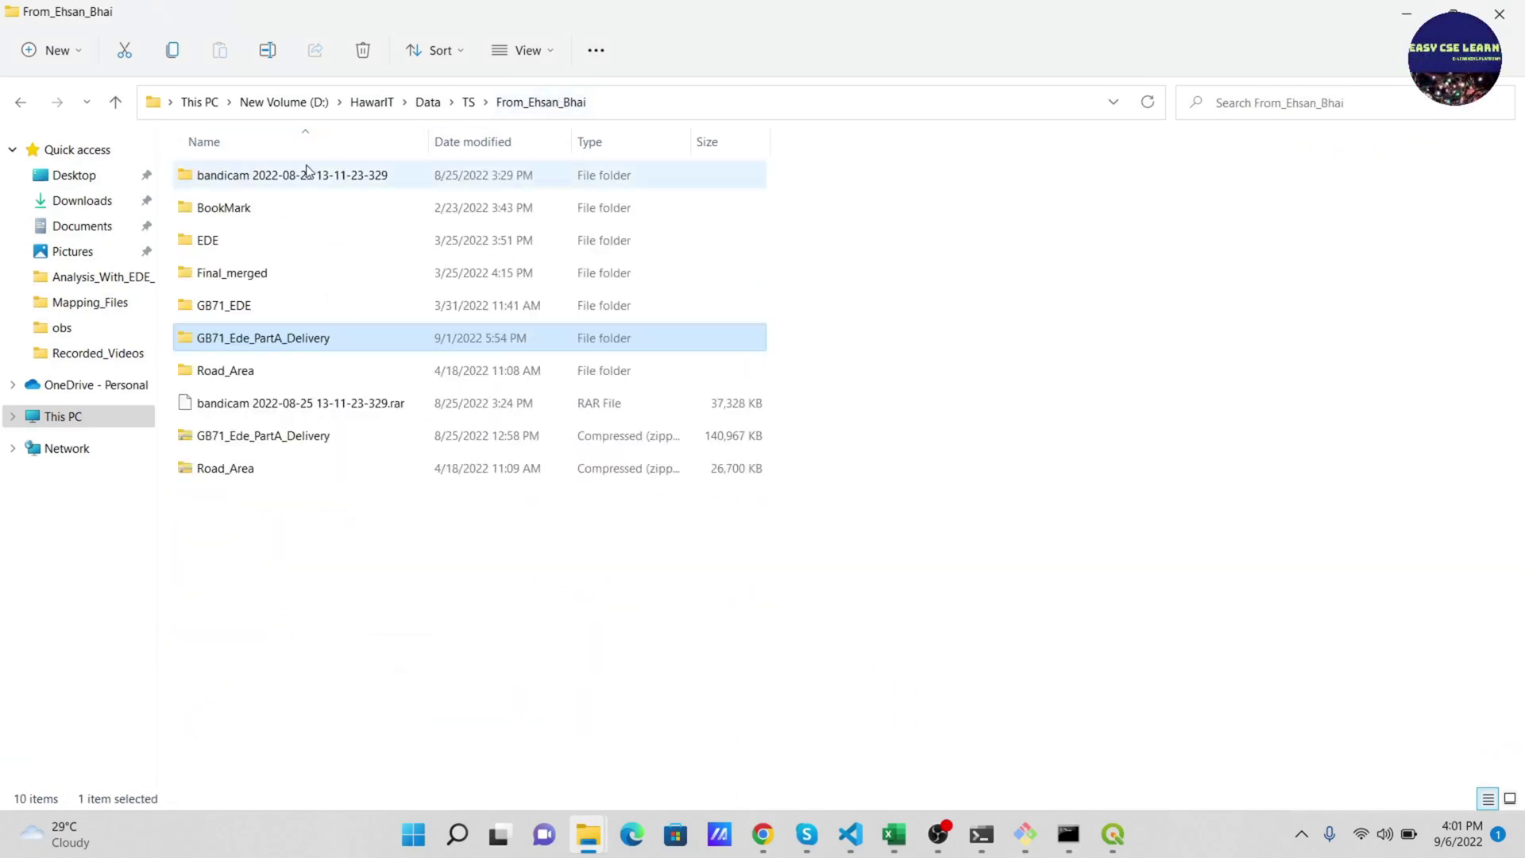
double_click(371, 340)
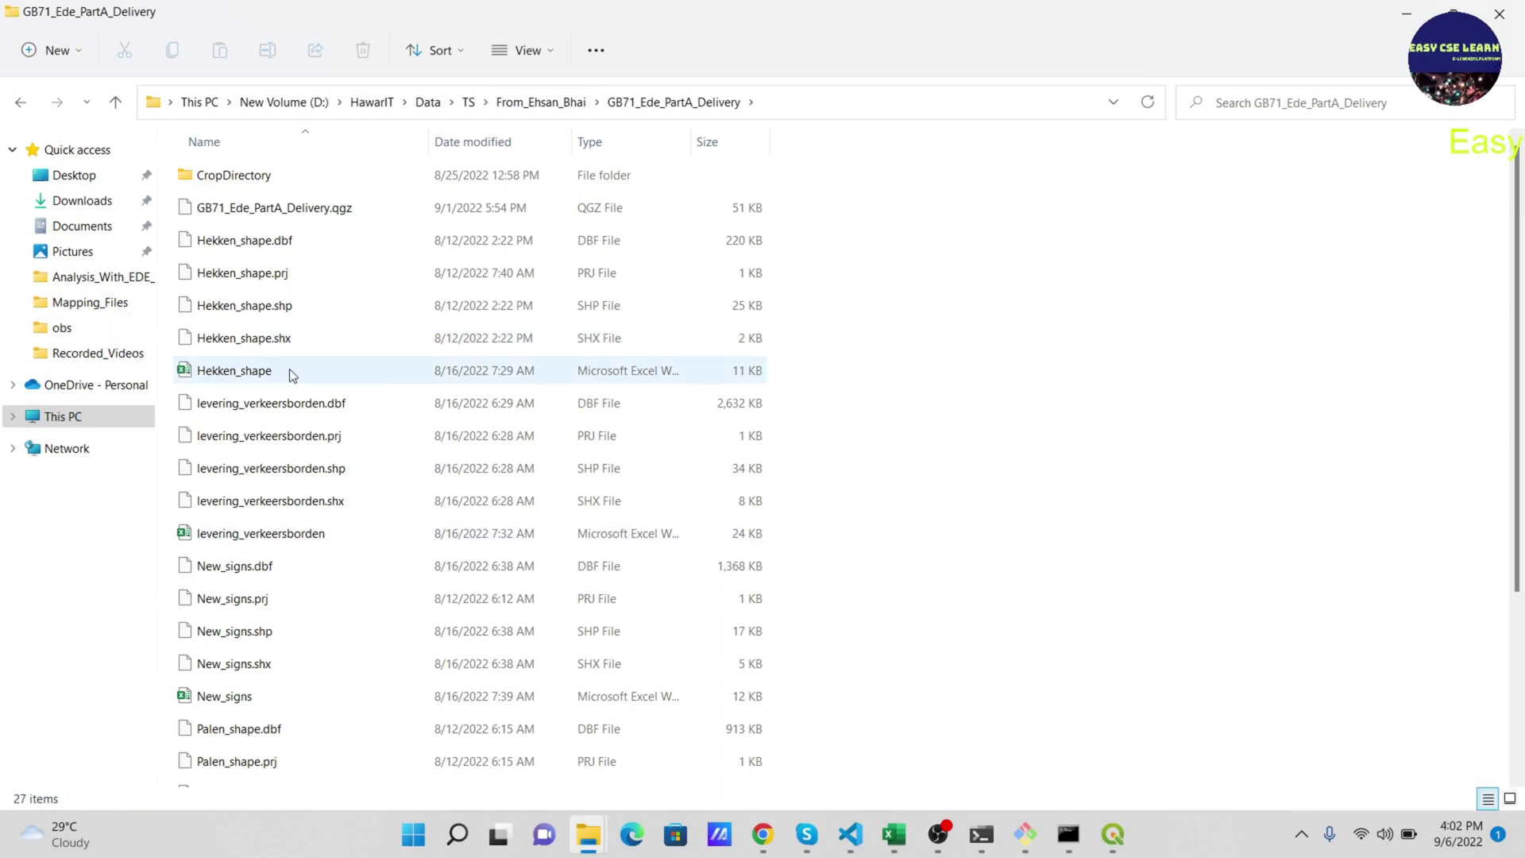
click(974, 514)
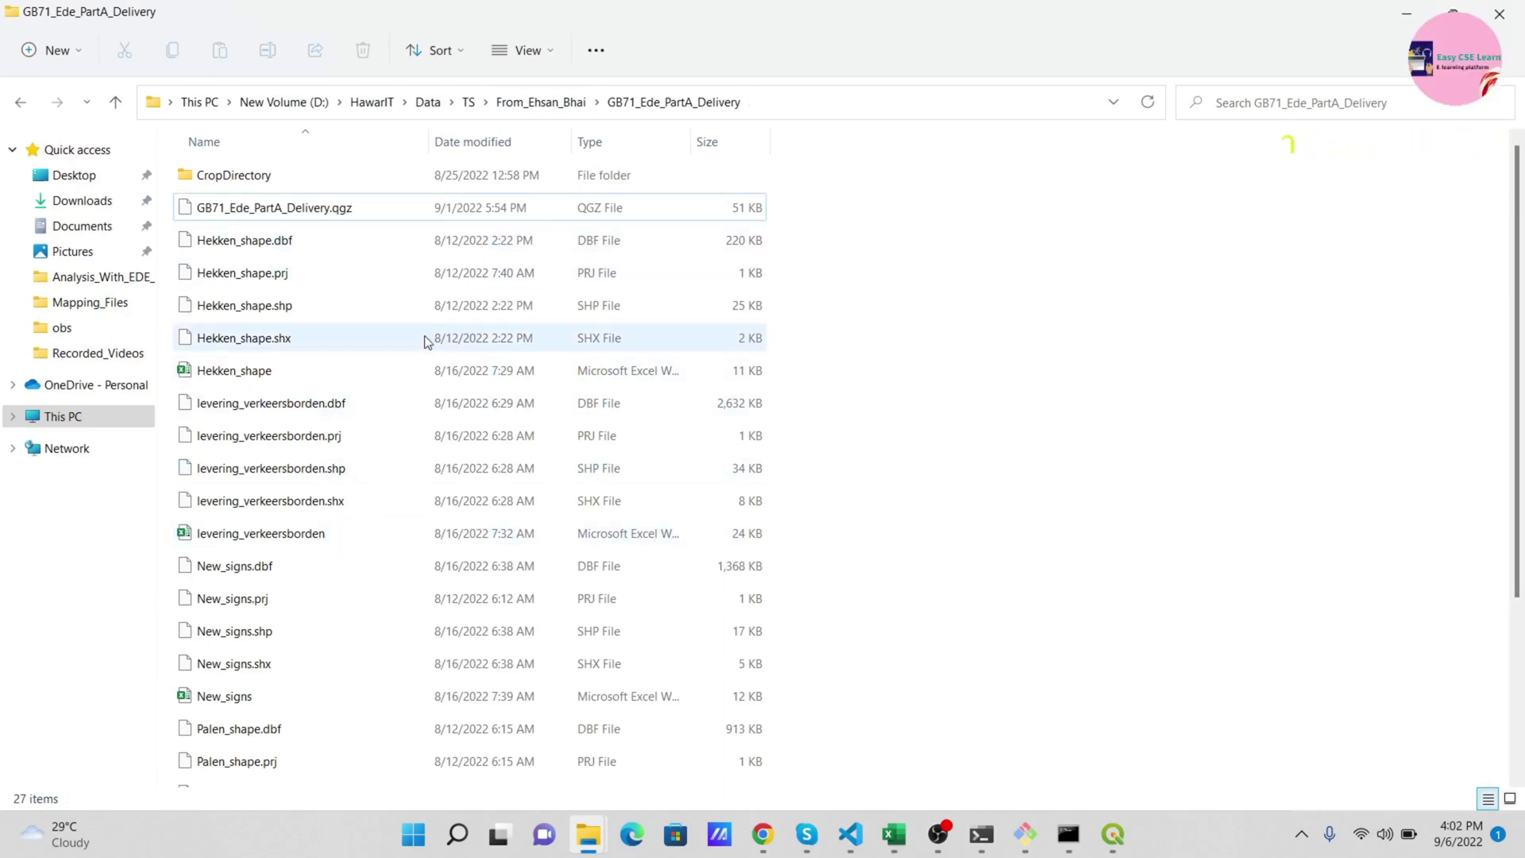
- Start opening a saved project and browse to the New Volume (D:) drive
mouse_move(1112, 834)
click(1103, 758)
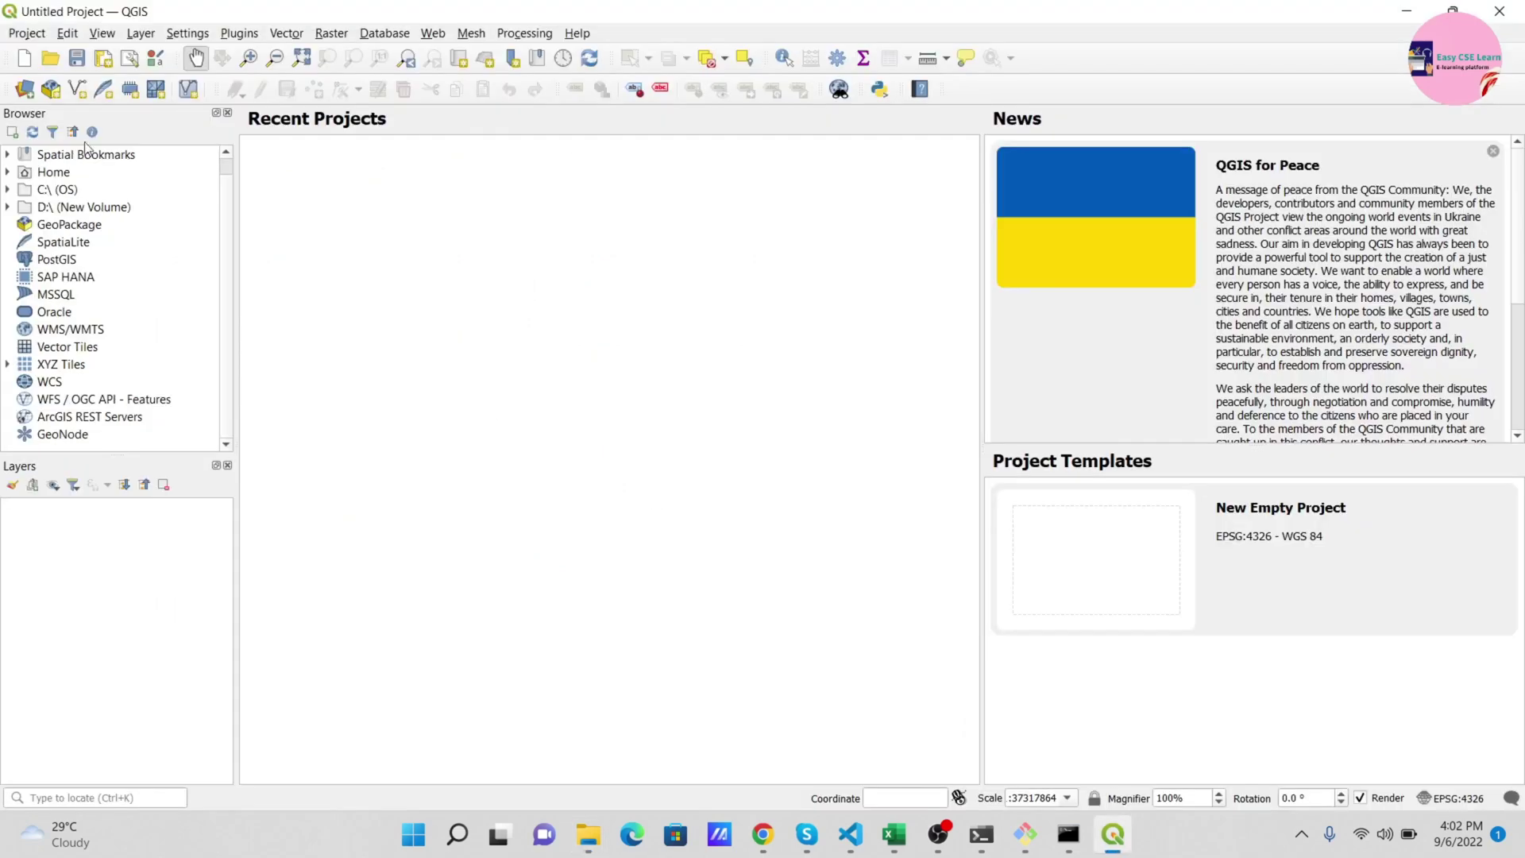
click(26, 33)
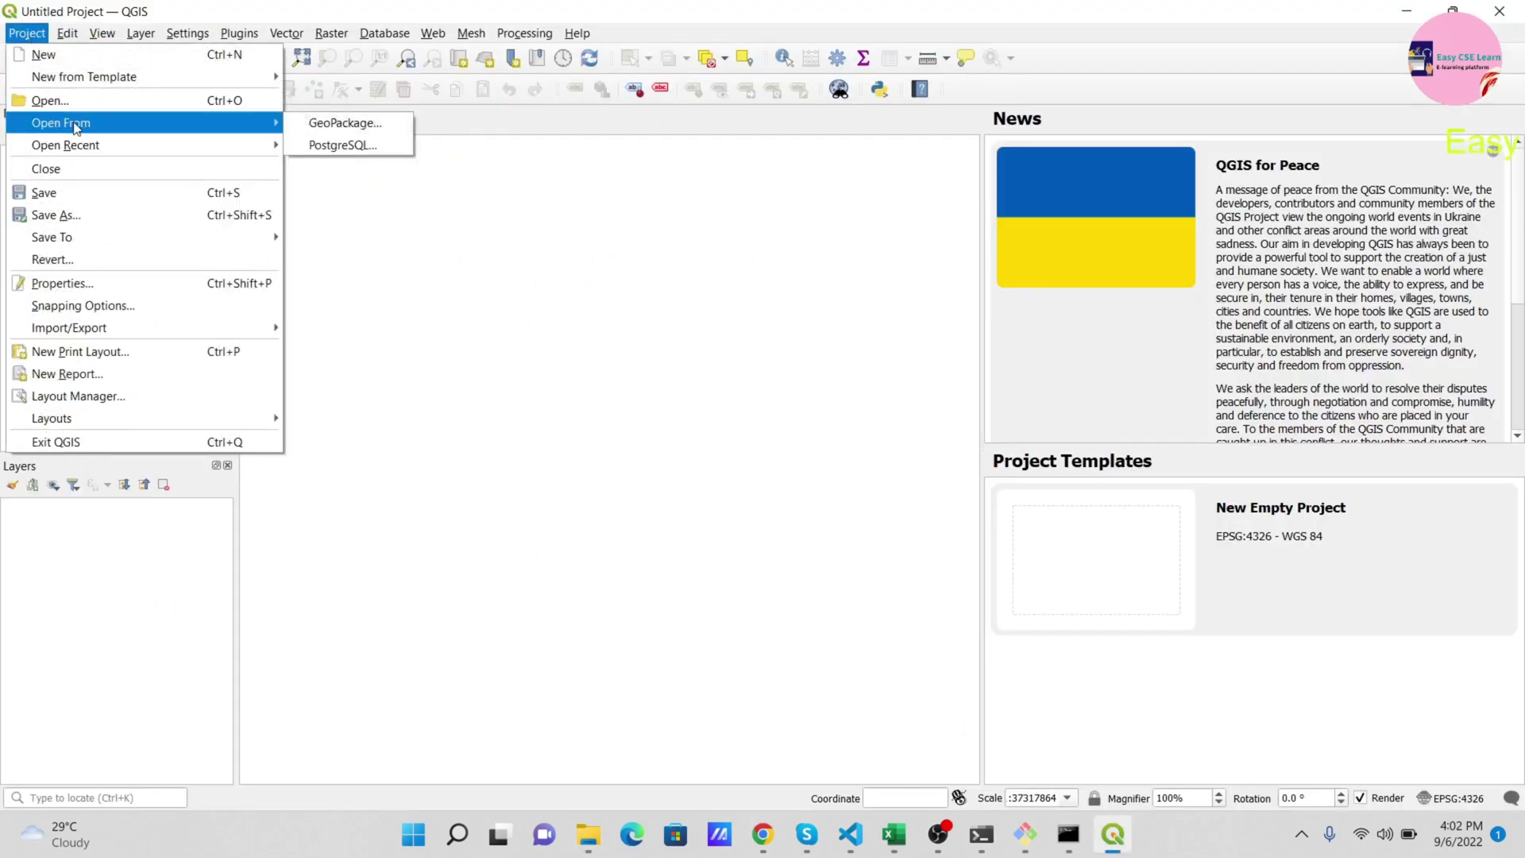
click(83, 102)
scroll(100, 349, down, 2)
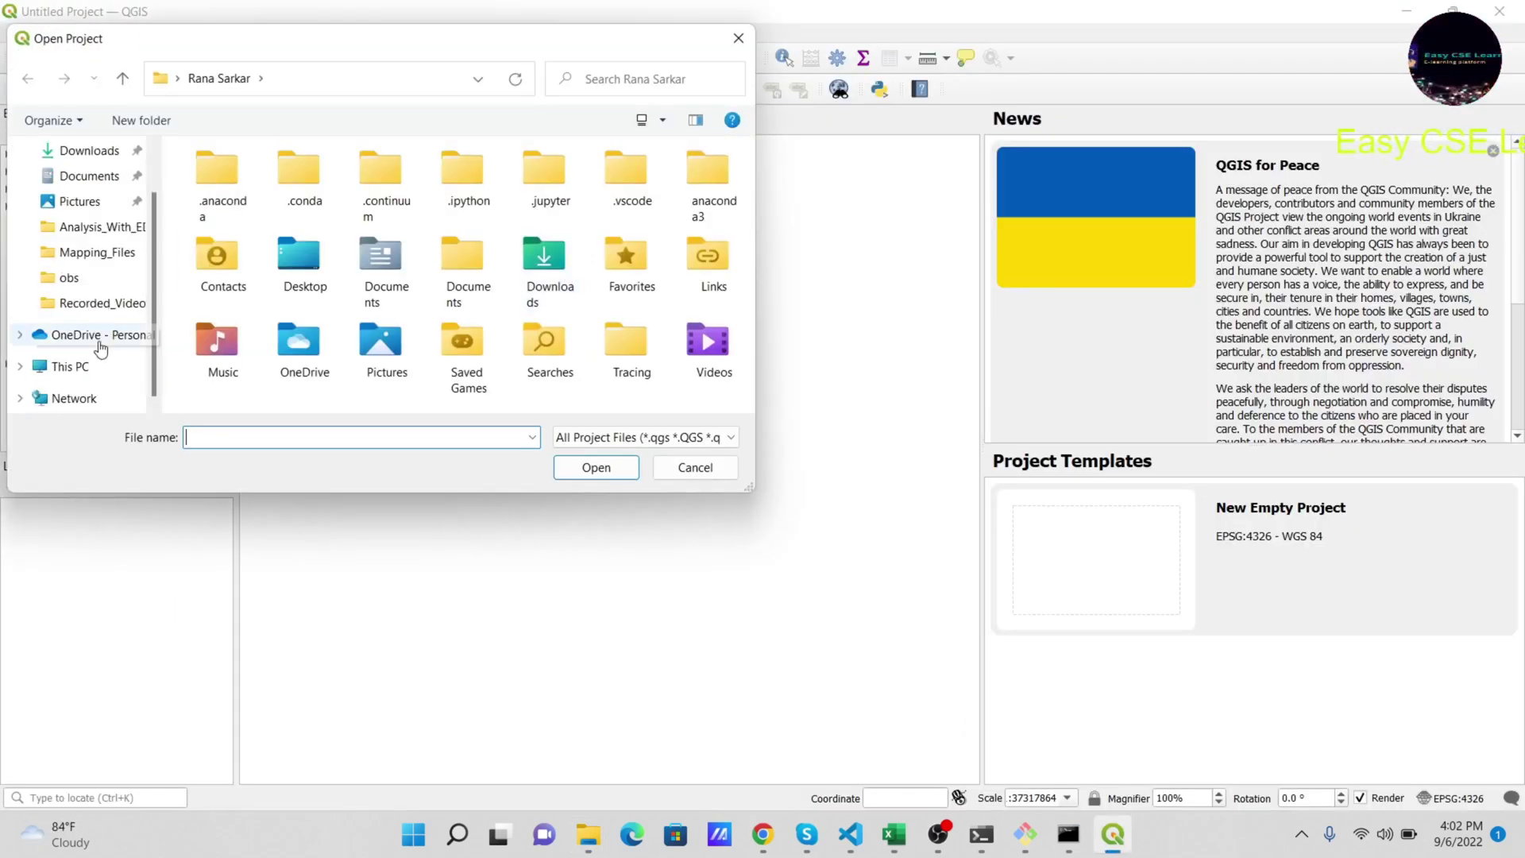
click(92, 360)
scroll(419, 303, down, 3)
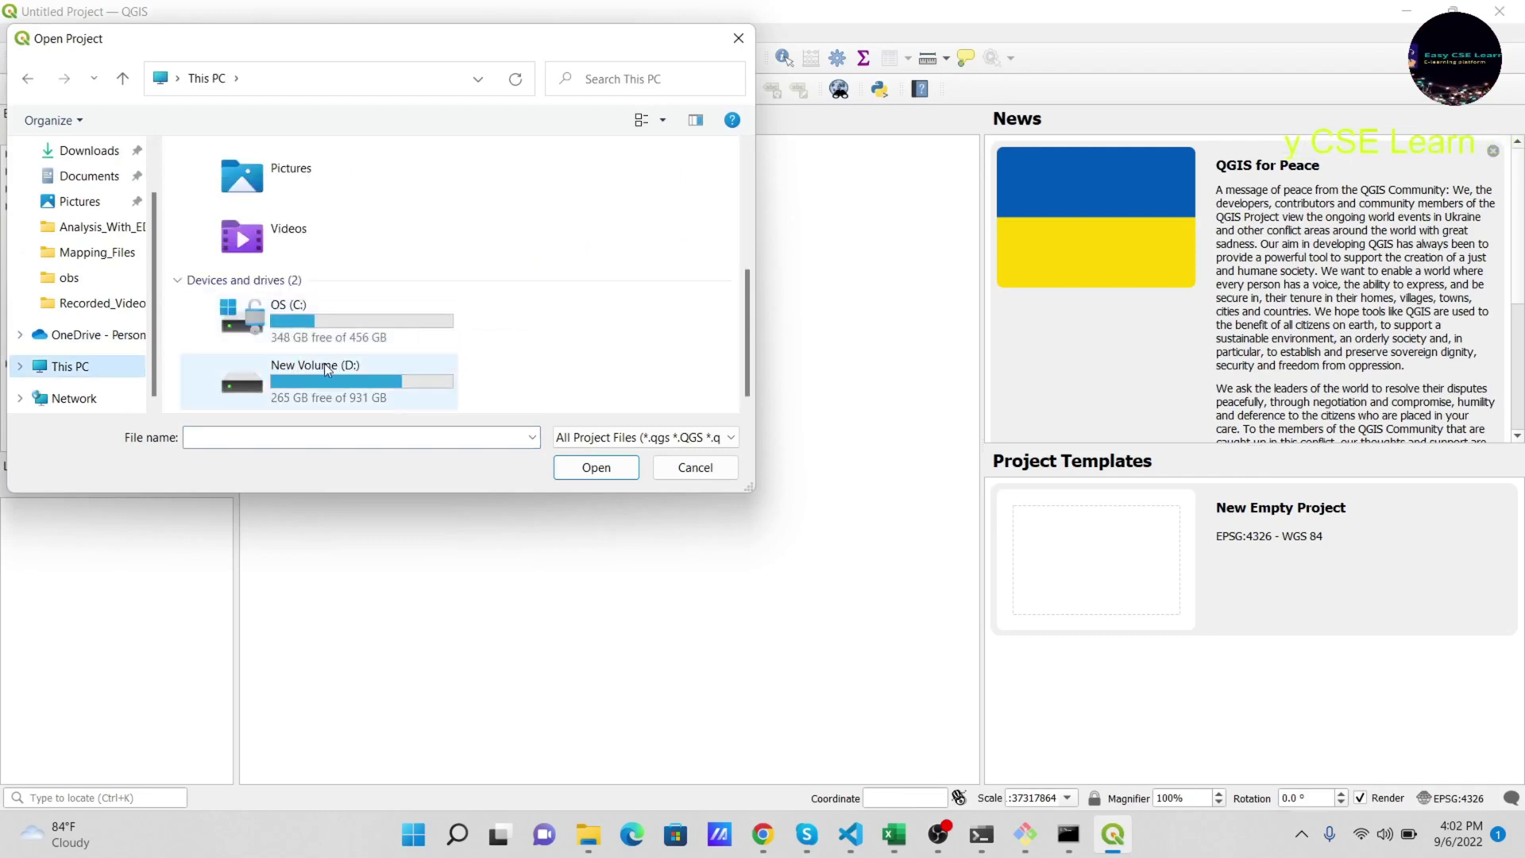
double_click(326, 369)
- Open the project file in D:\HawarIT\Data\TS\From_Ehsan_Bhai\GB71_Ede_PartA_Delivery
double_click(259, 176)
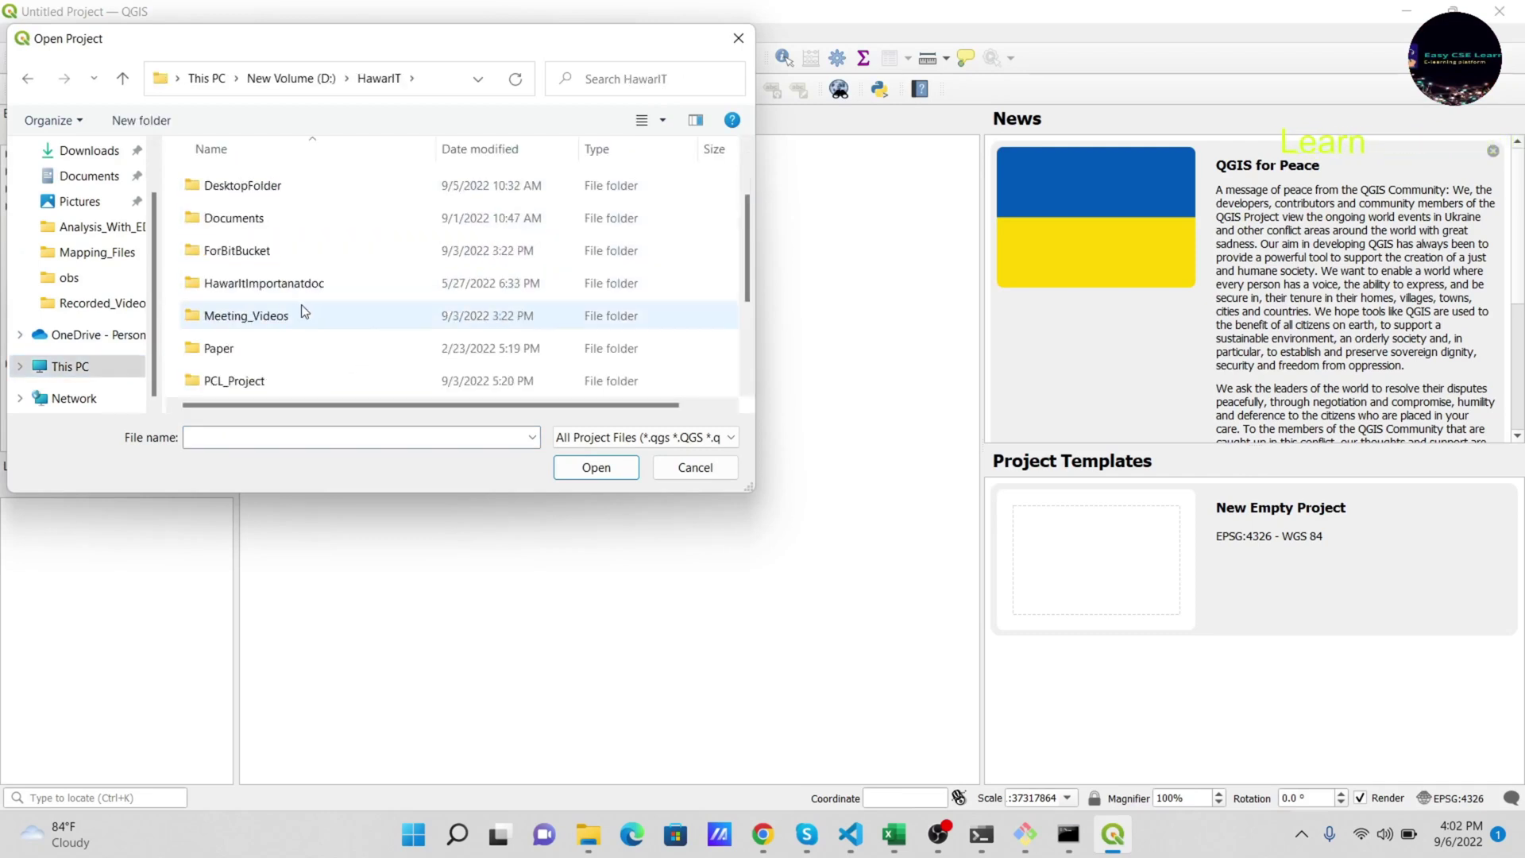
scroll(302, 312, down, 2)
scroll(287, 313, up, 3)
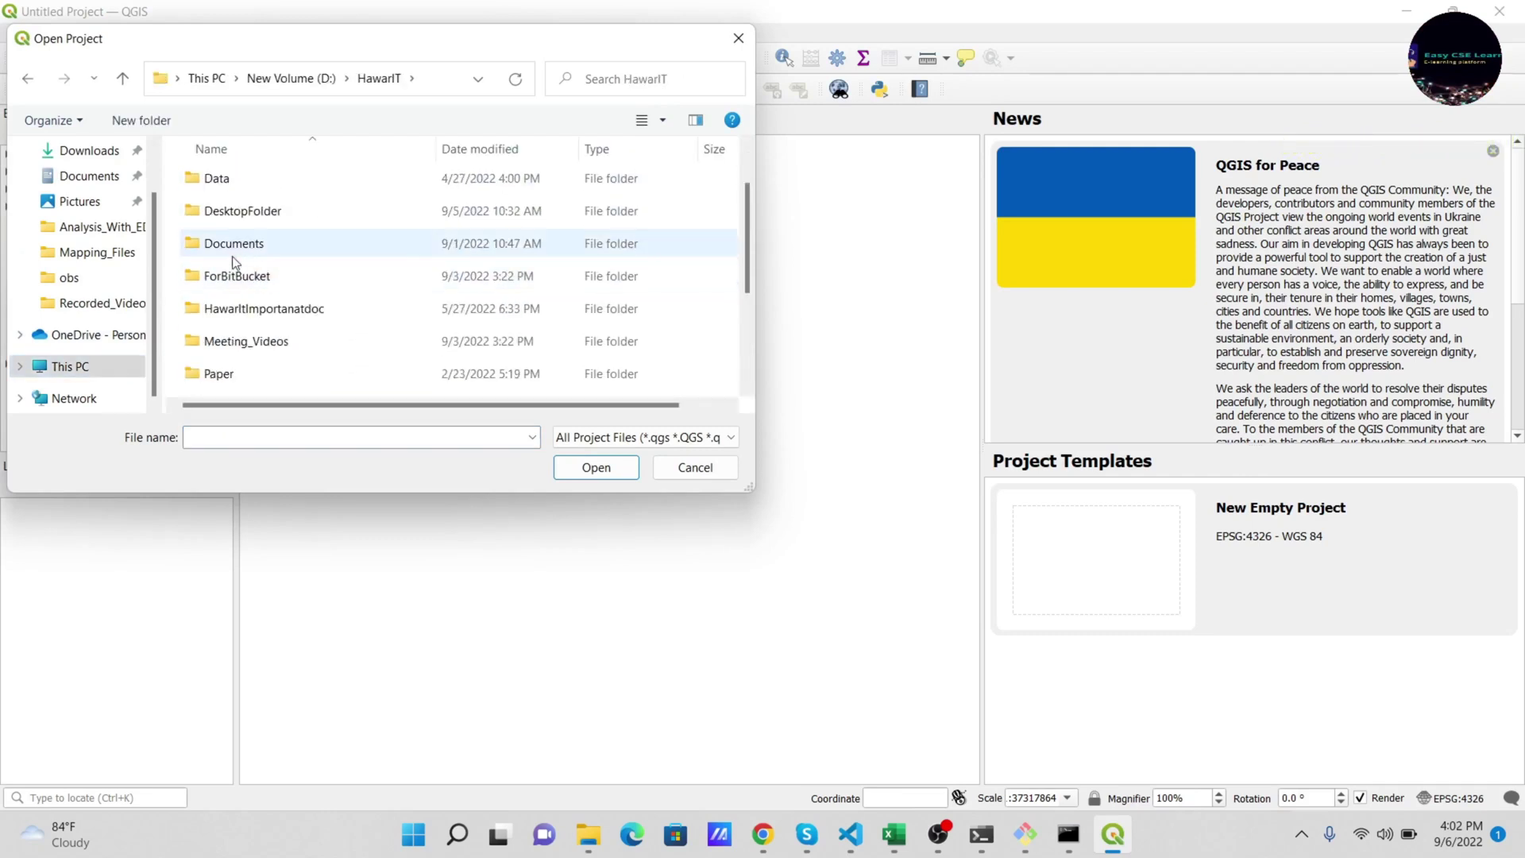
double_click(287, 188)
double_click(234, 213)
scroll(302, 340, down, 3)
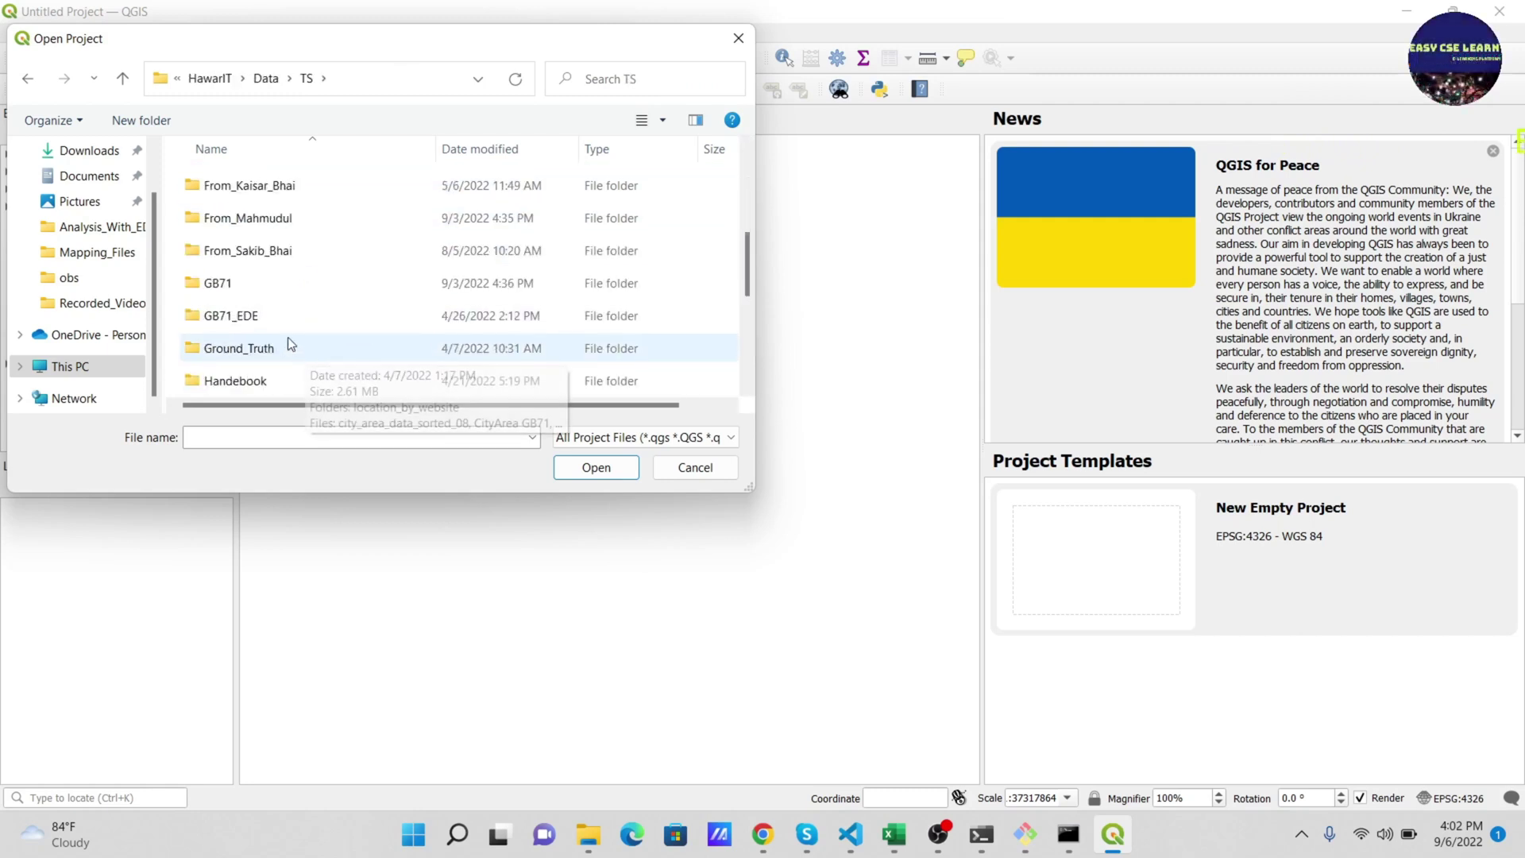
scroll(289, 343, up, 1)
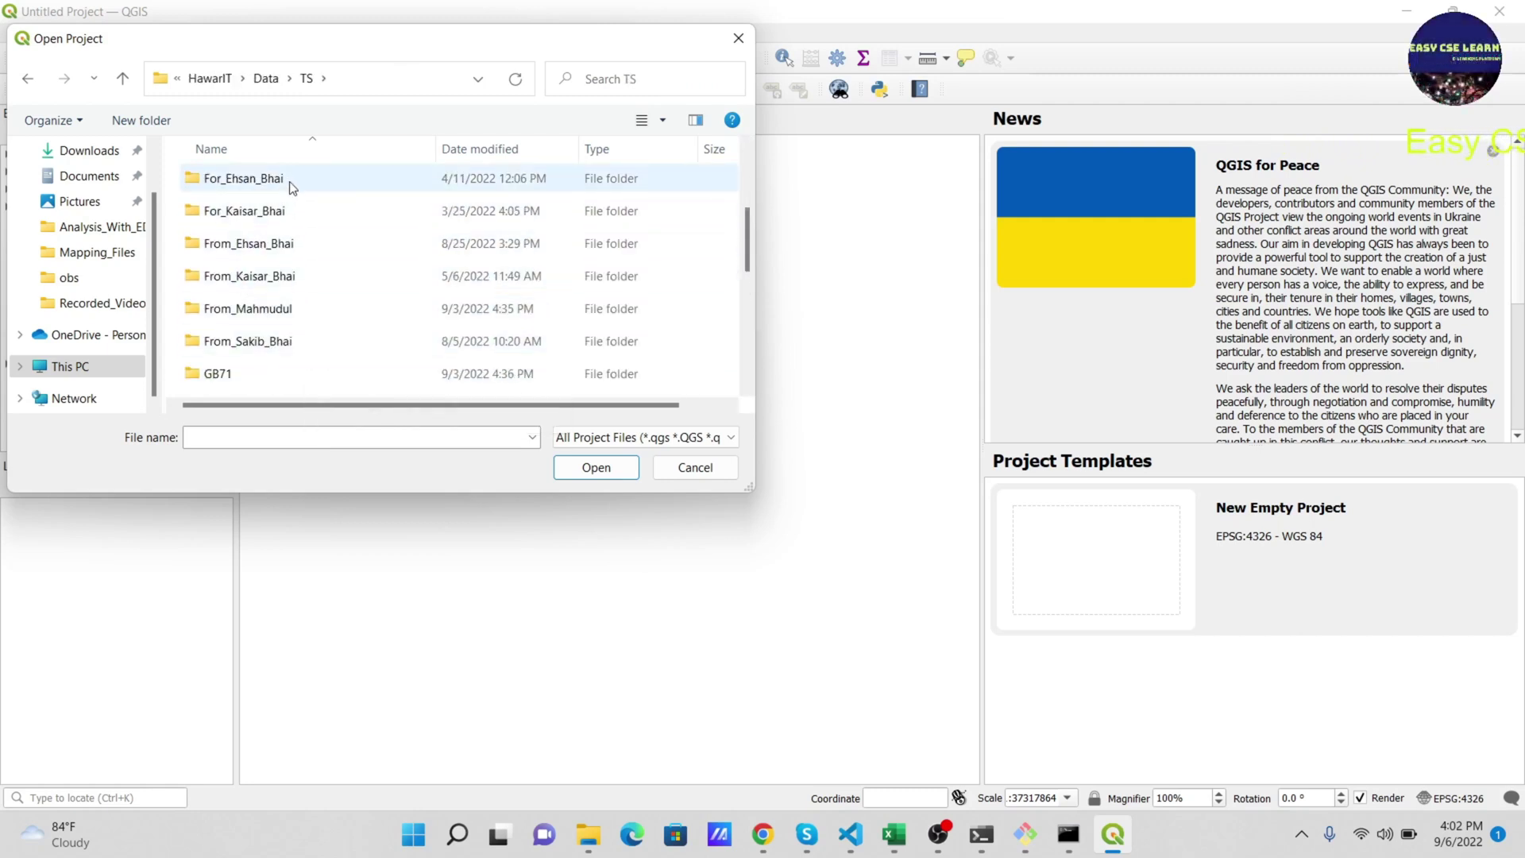
double_click(276, 244)
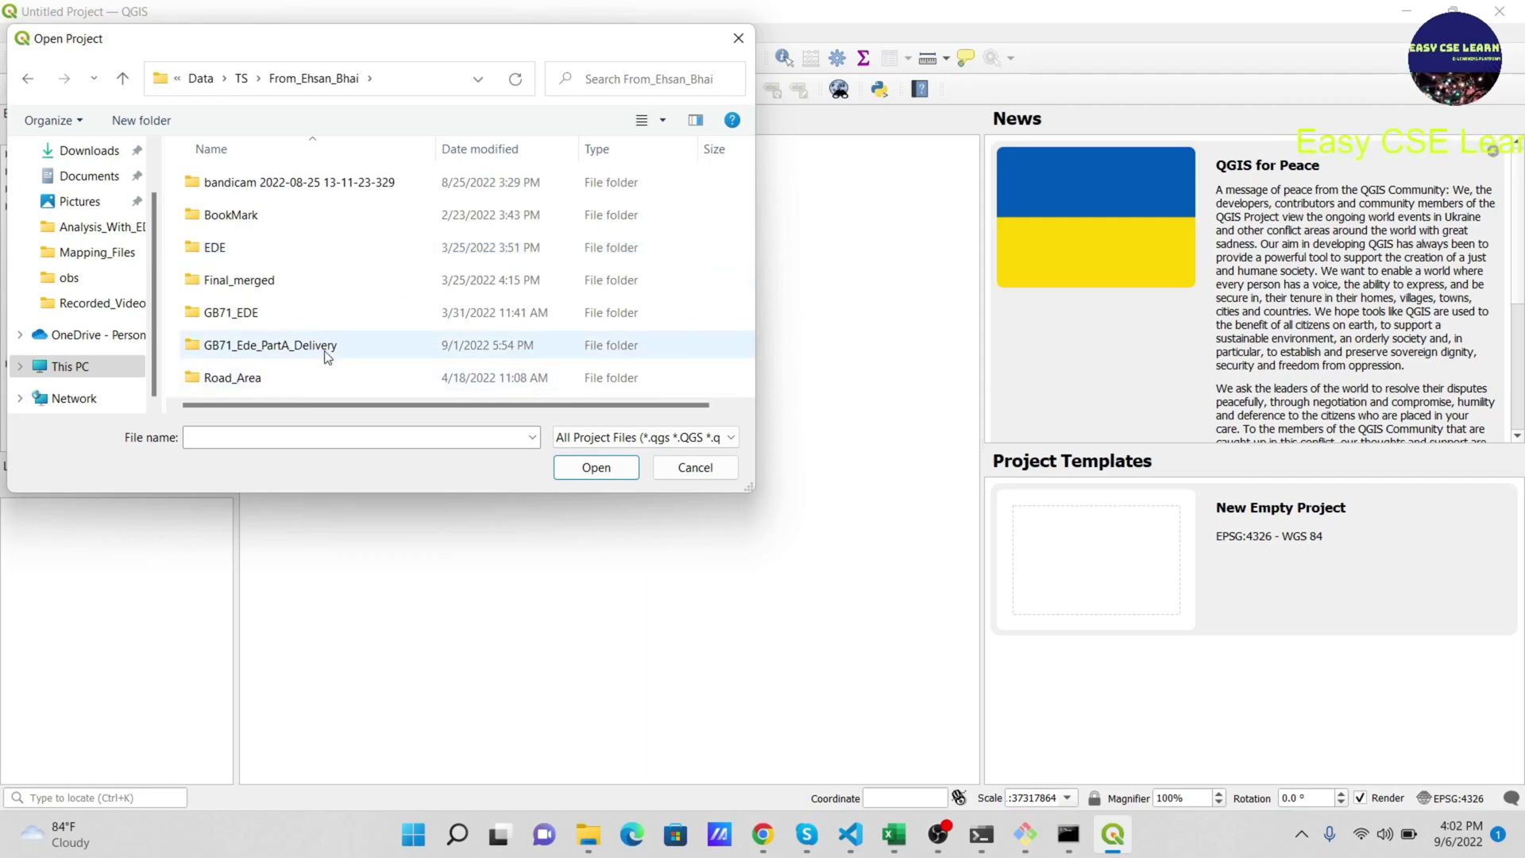
double_click(327, 357)
click(281, 216)
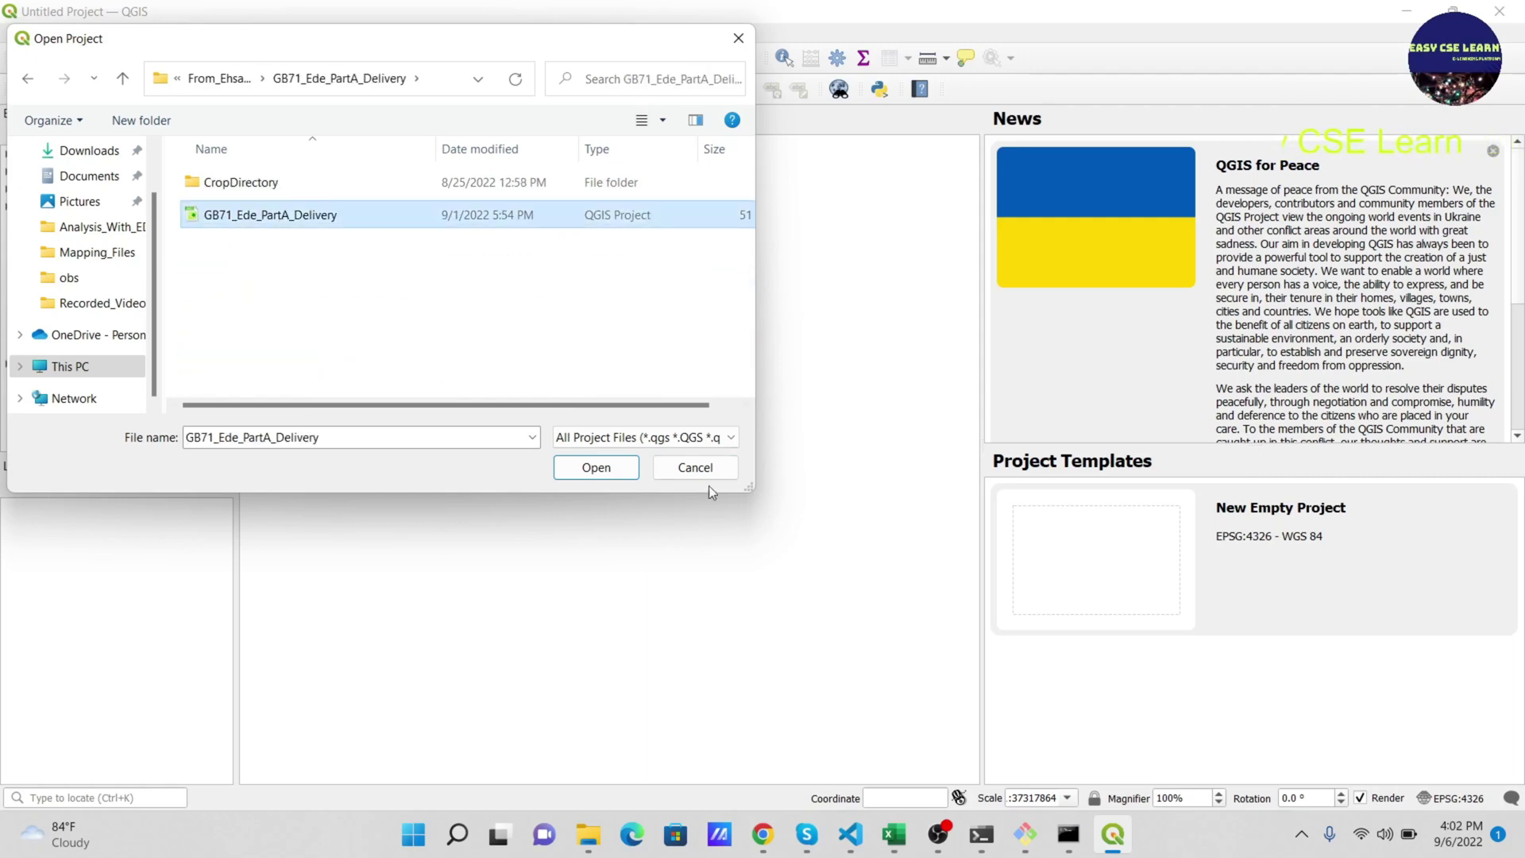
click(598, 466)
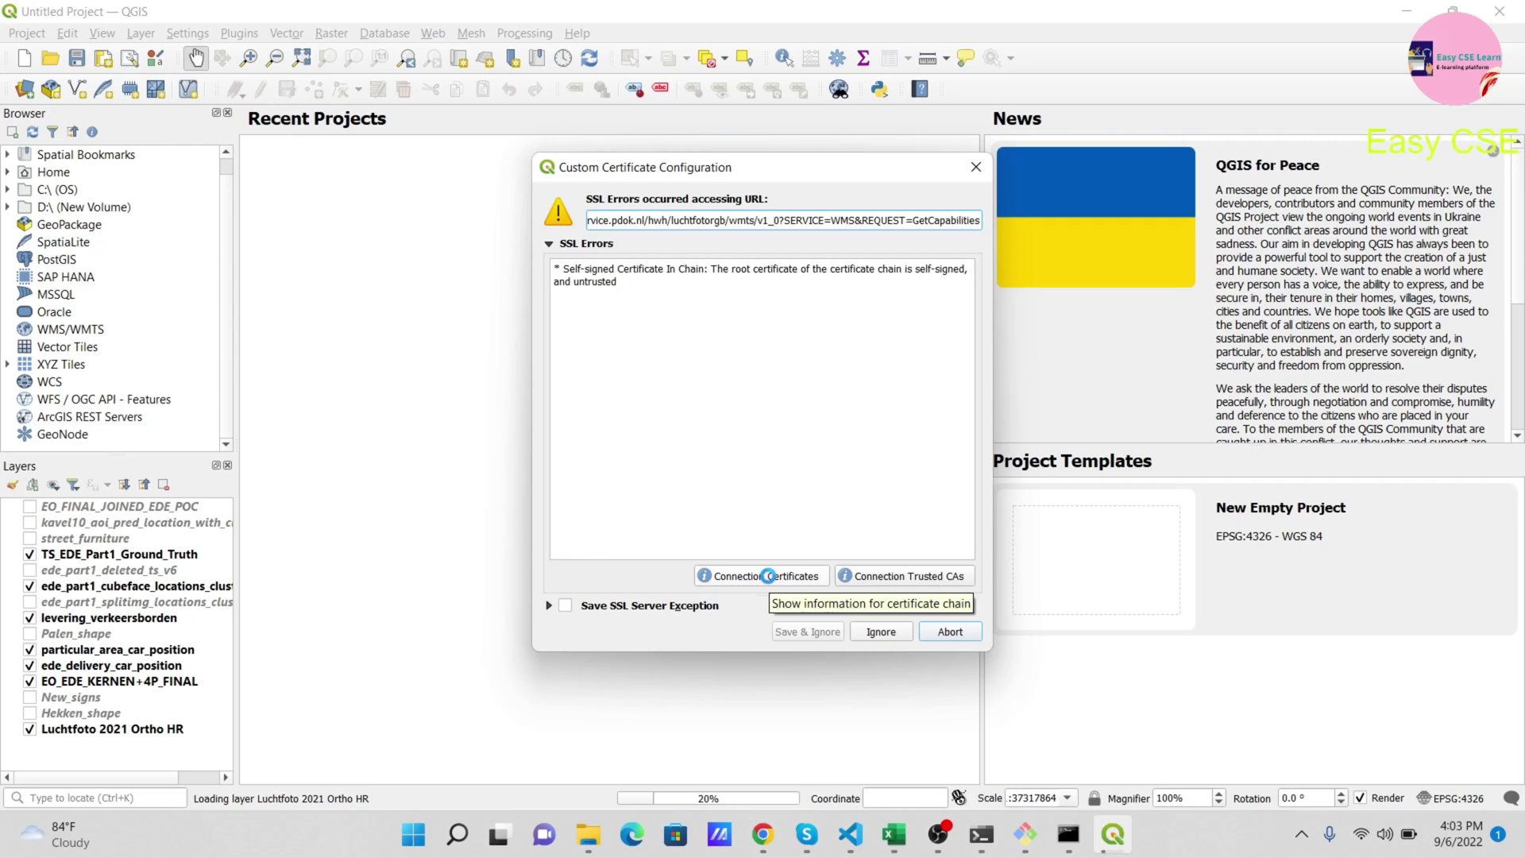
- Review the Connection Trusted CAs list for the service.pdok.nl certificate, then close it
click(874, 576)
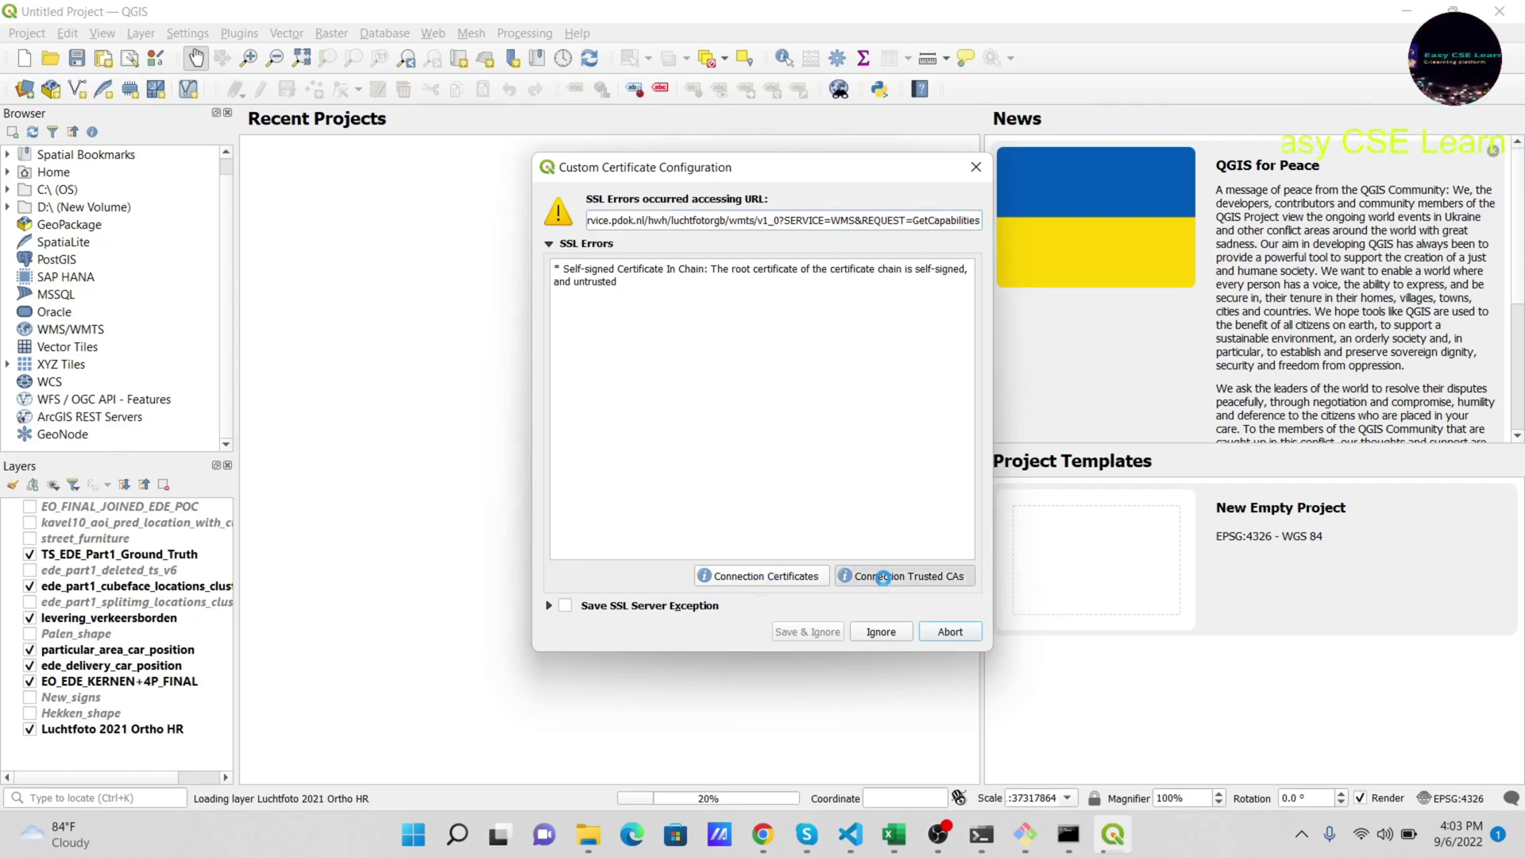
scroll(795, 561, down, 5)
scroll(795, 561, down, 5)
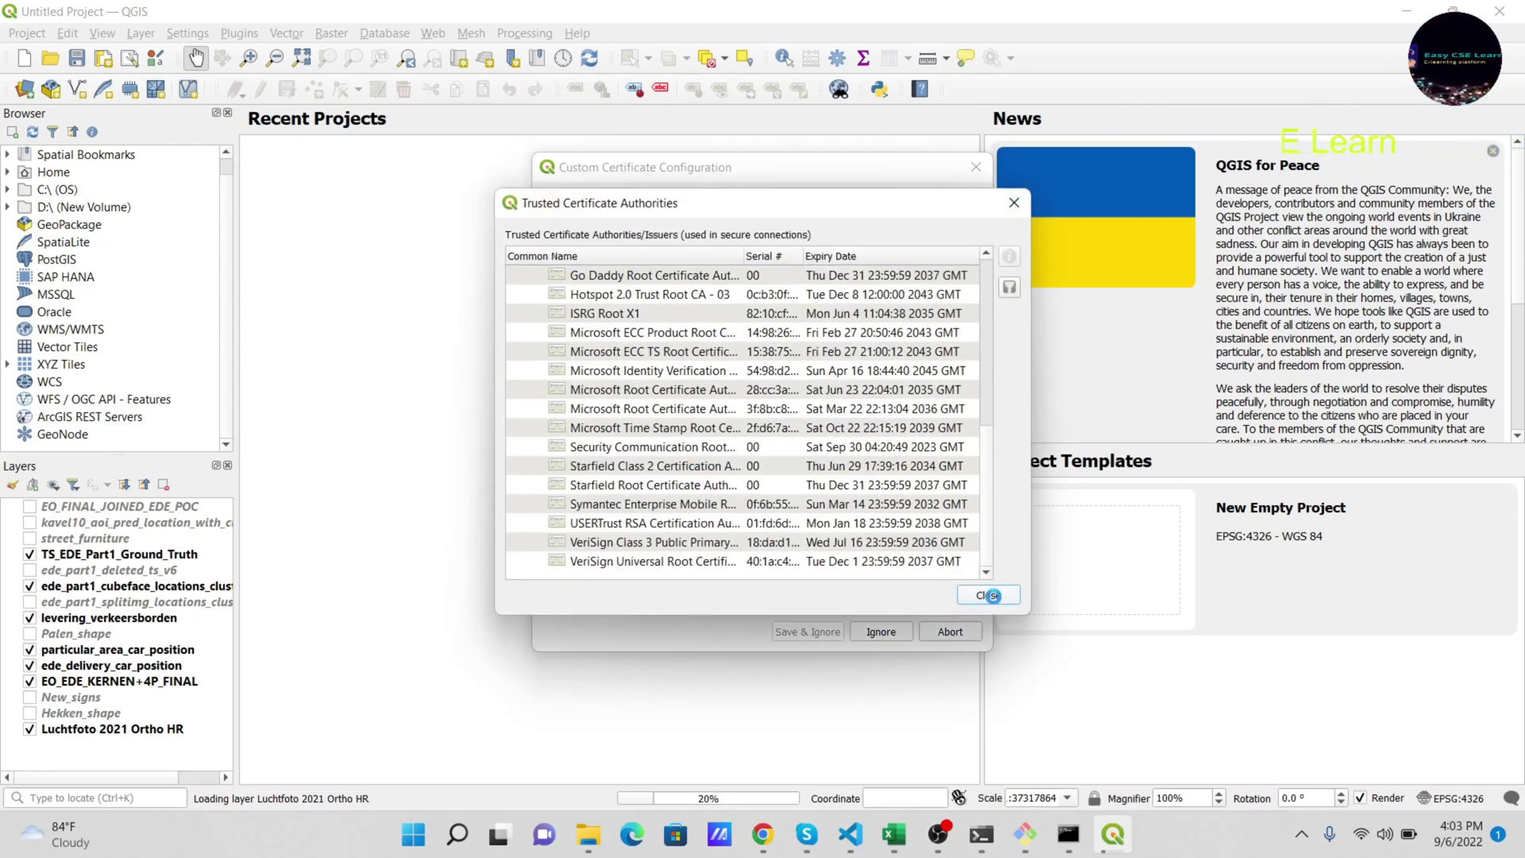
click(990, 595)
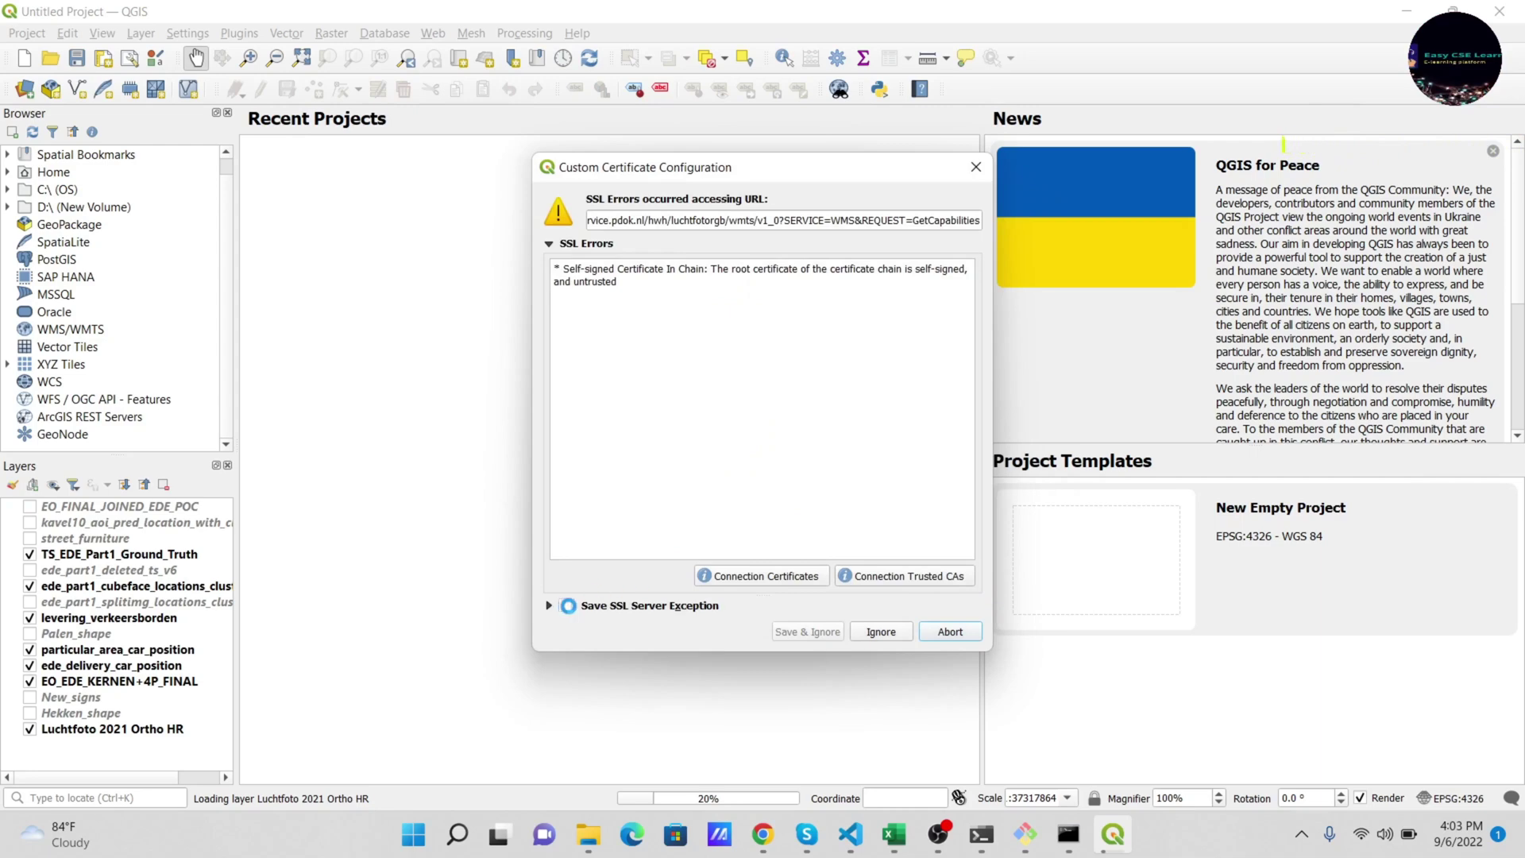
- Ignore the certificate error without saving an SSL server exception
click(568, 605)
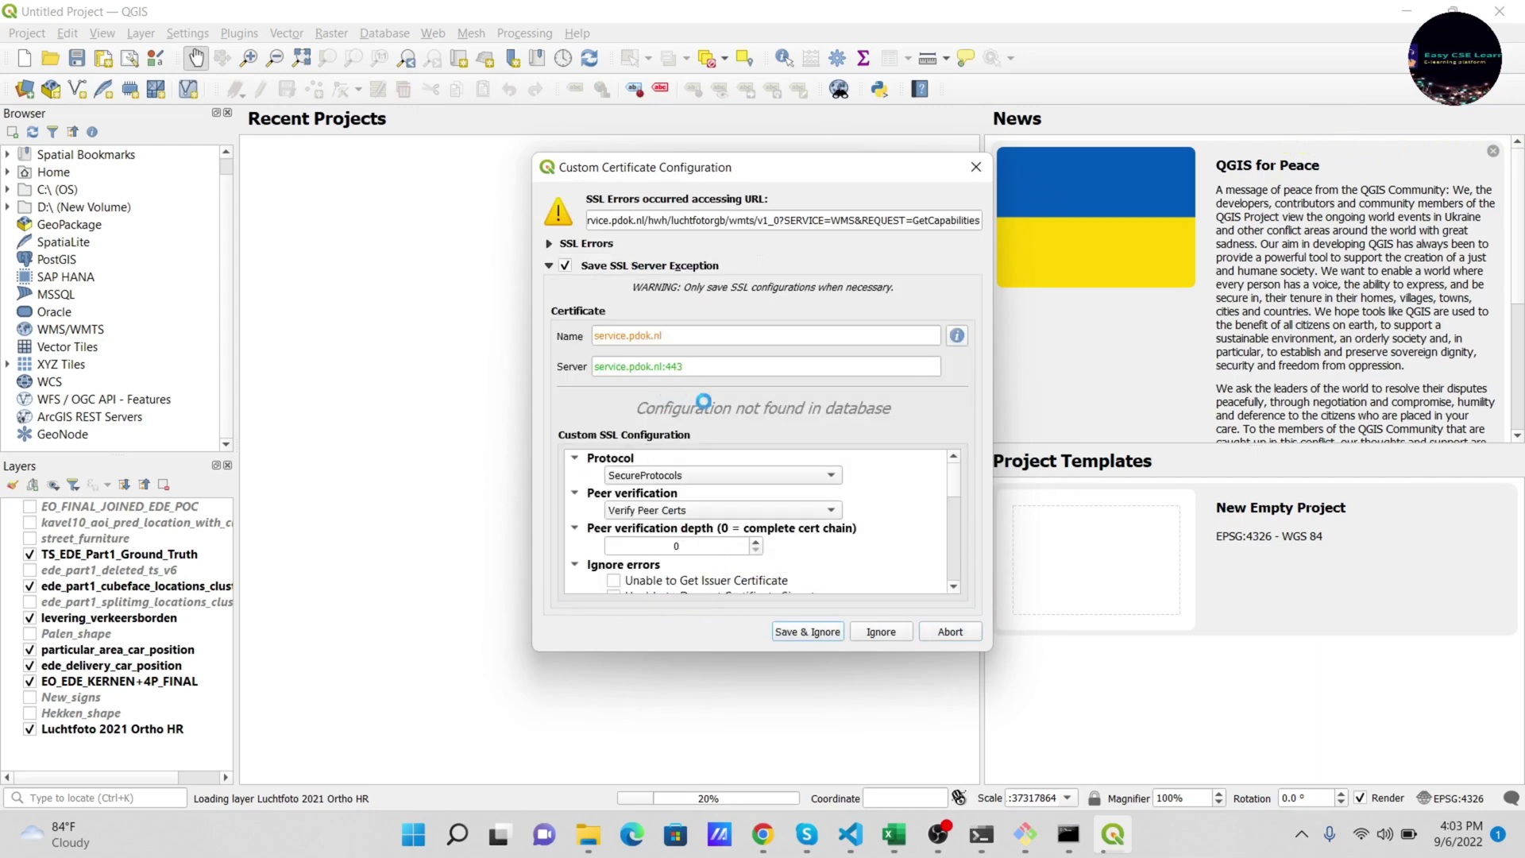
click(564, 266)
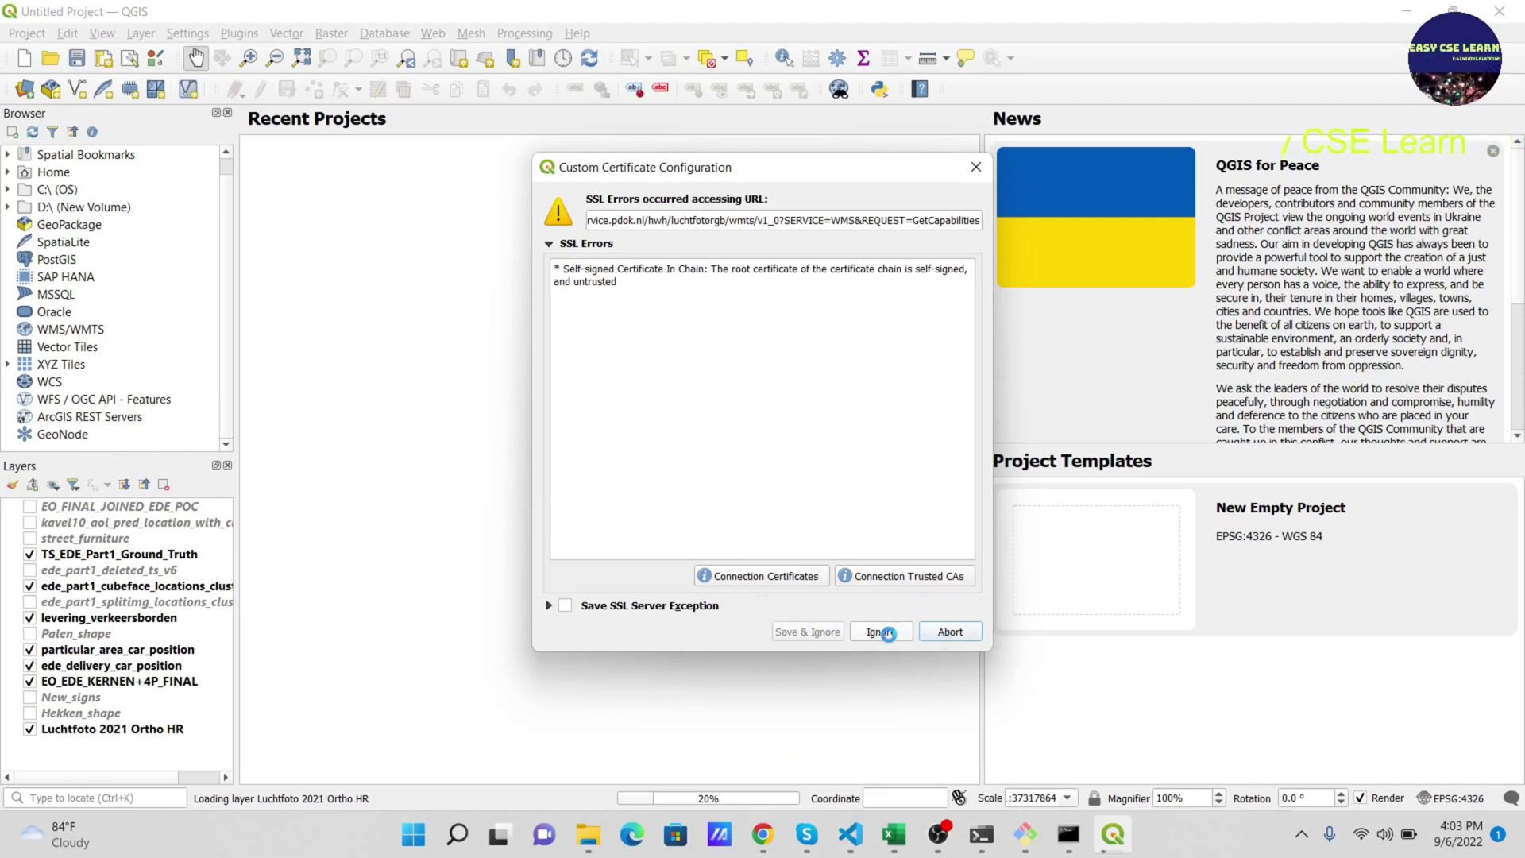
click(887, 633)
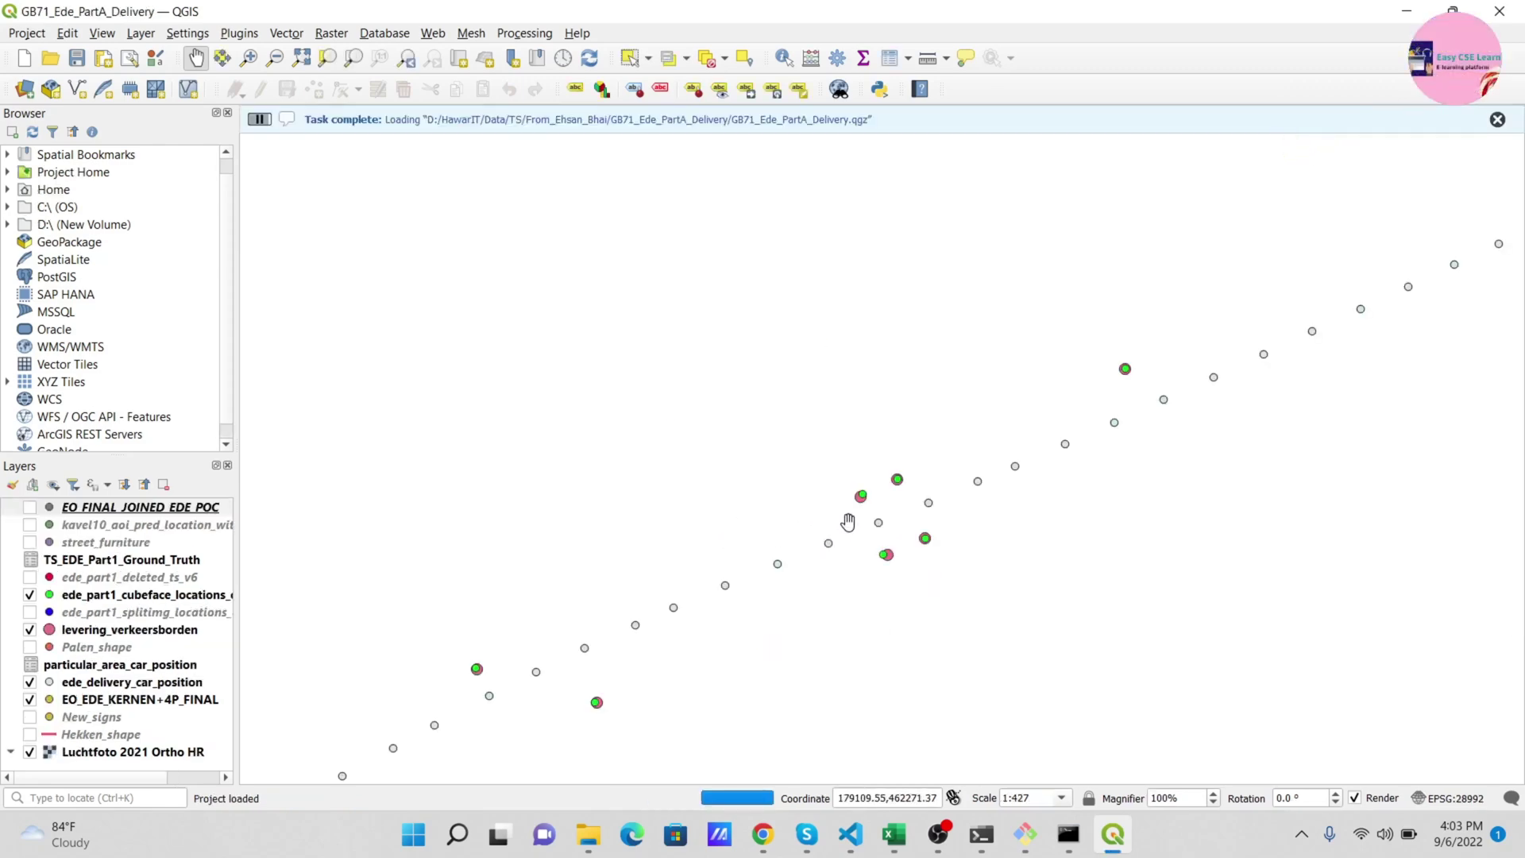
- Pan and zoom to centre the labelled sign points on the orthophoto road crossing
drag(848, 521, 807, 474)
scroll(828, 518, down, 1)
scroll(903, 546, down, 1)
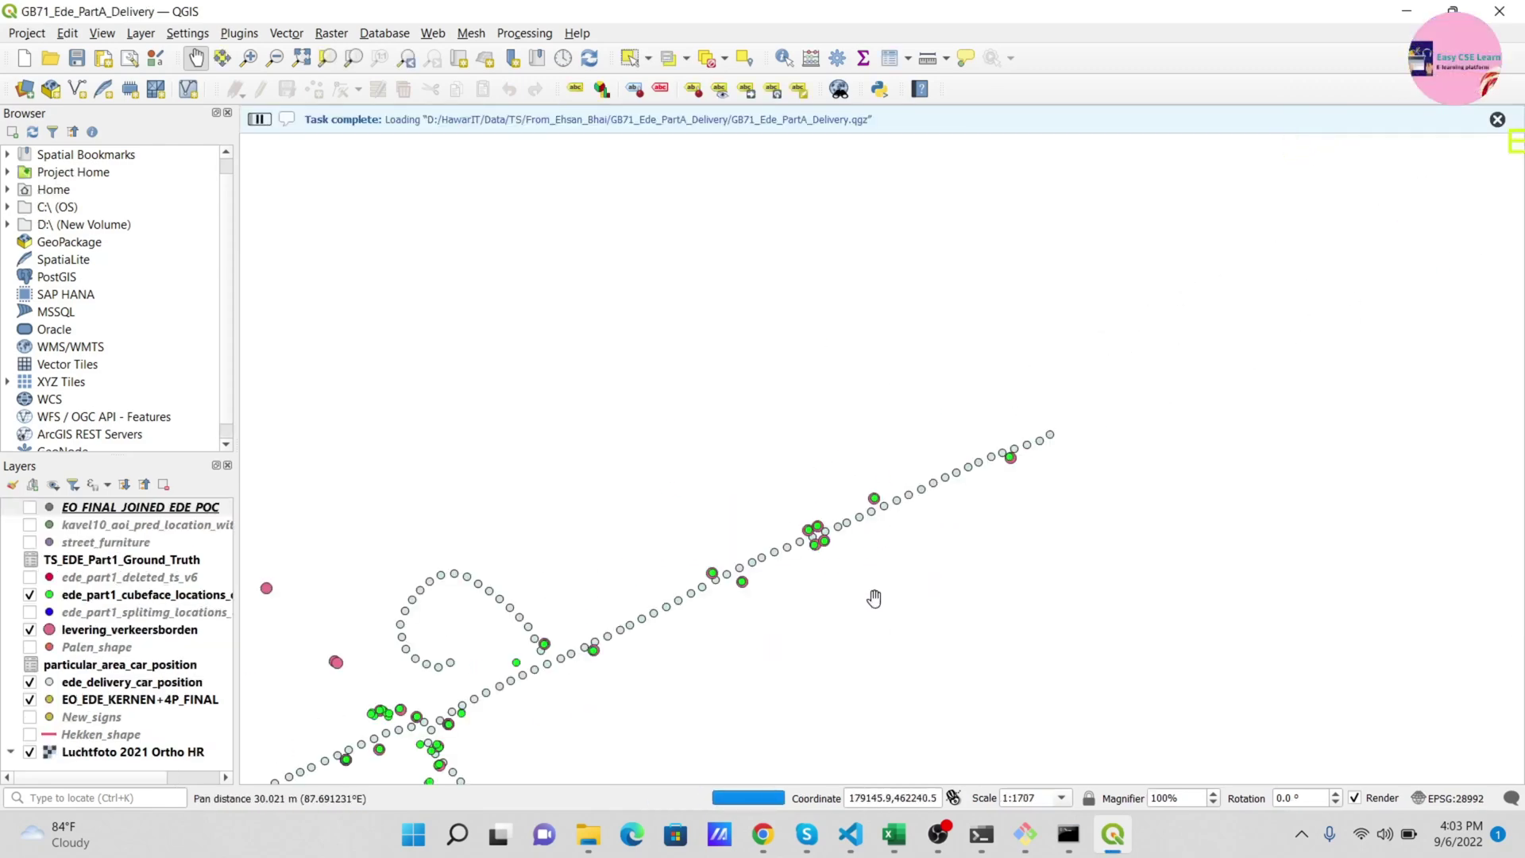
drag(875, 600, 919, 473)
scroll(747, 506, down, 1)
scroll(747, 506, down, 1)
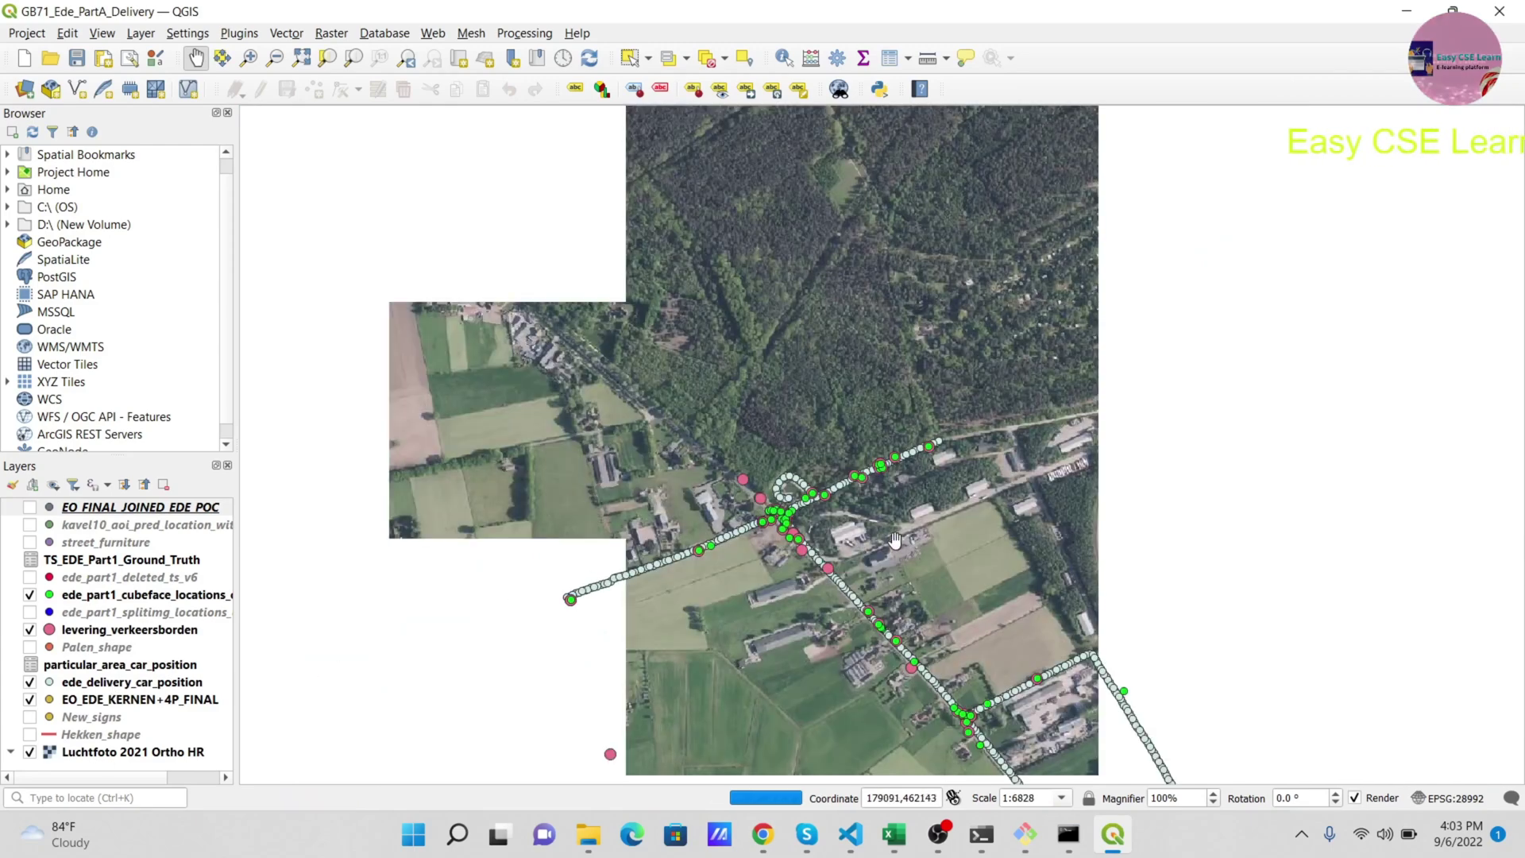
scroll(706, 517, up, 5)
scroll(706, 517, down, 2)
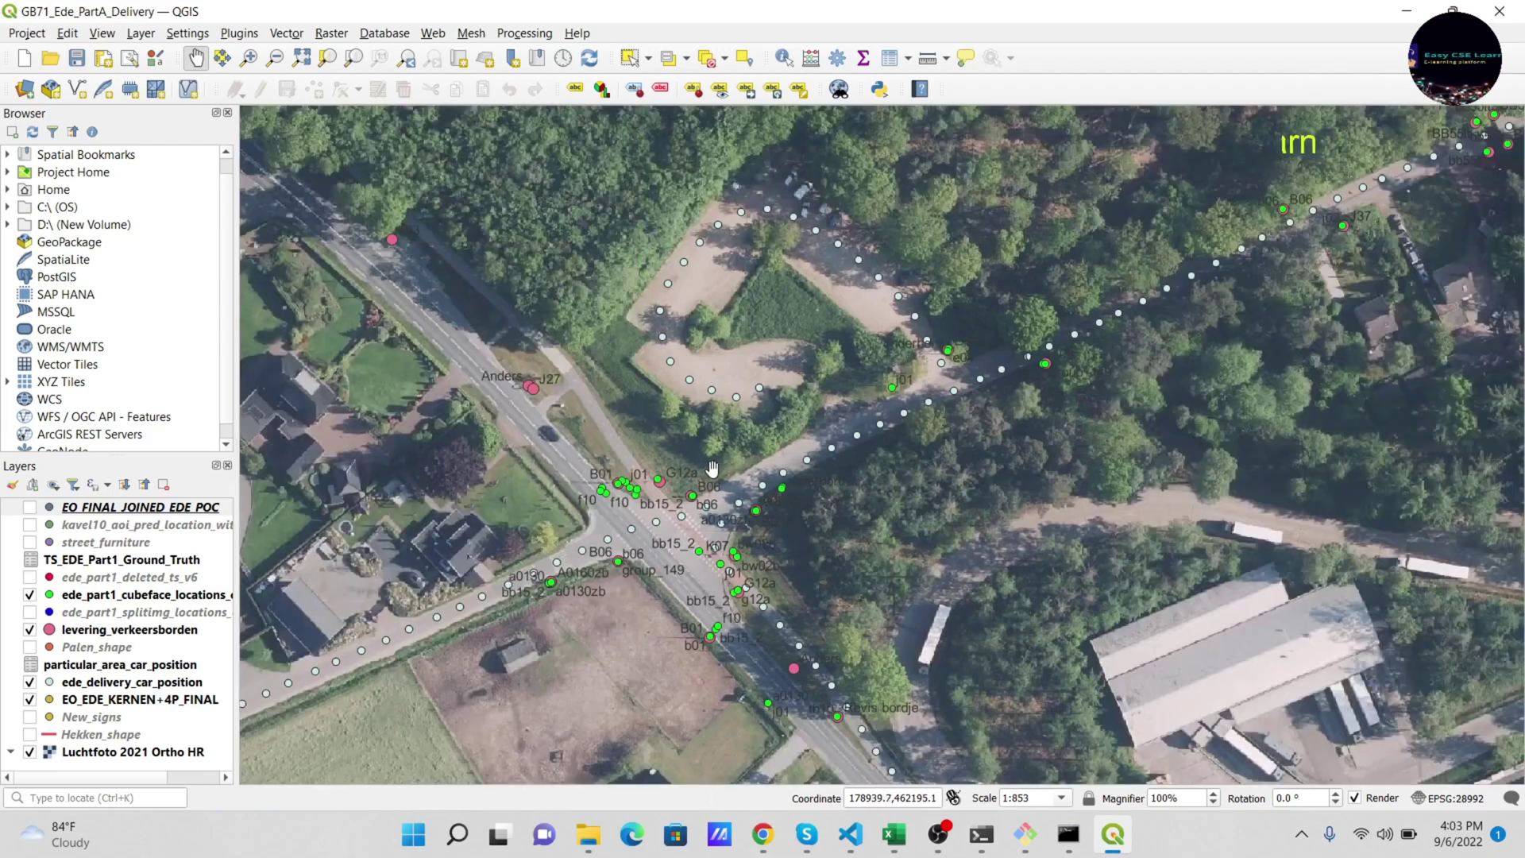
scroll(627, 426, up, 1)
drag(716, 536, 849, 407)
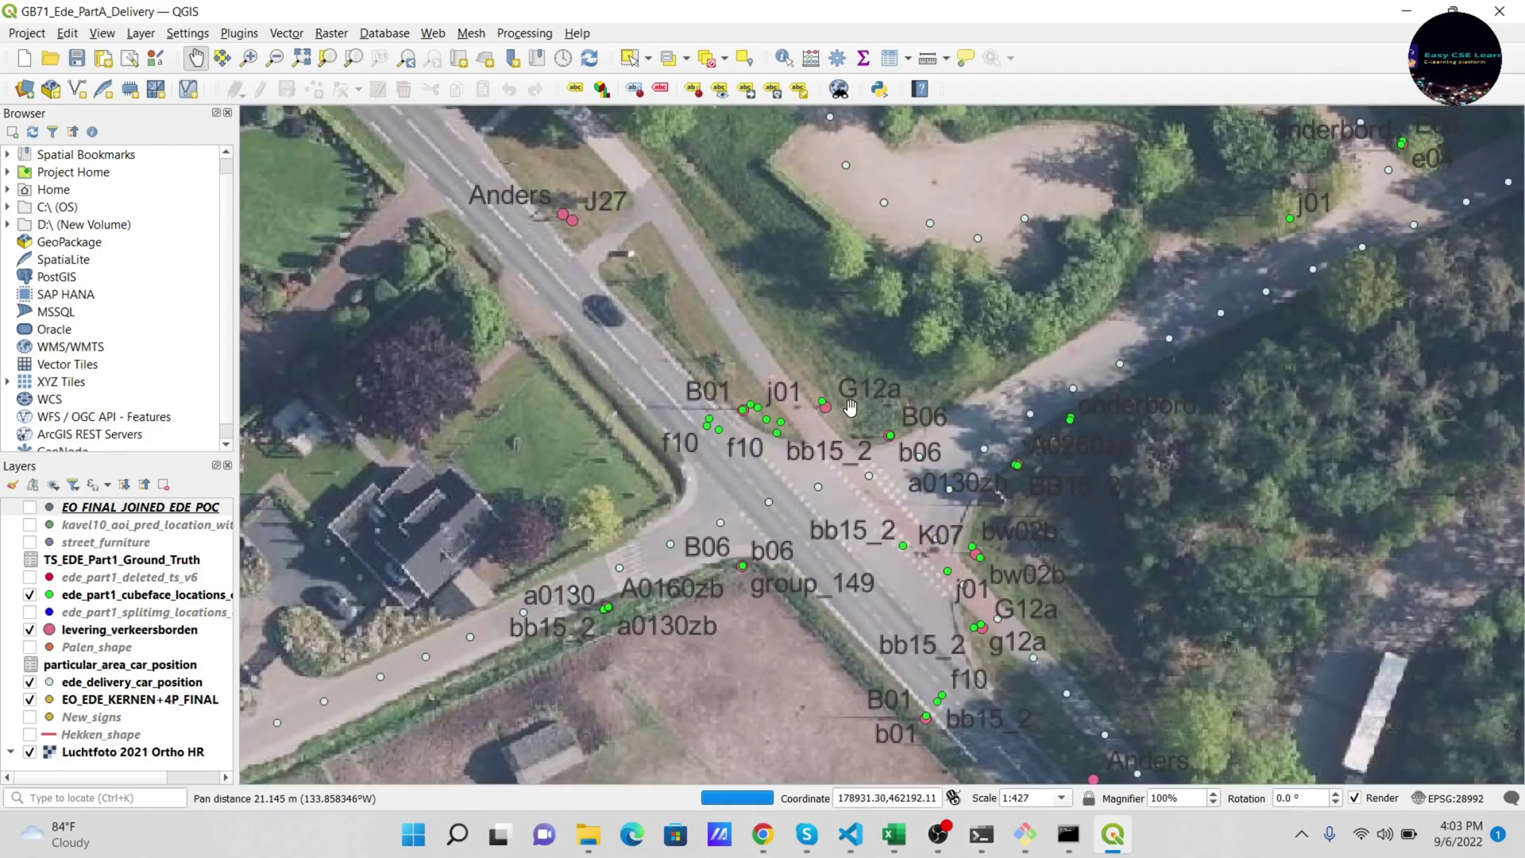
scroll(874, 424, up, 1)
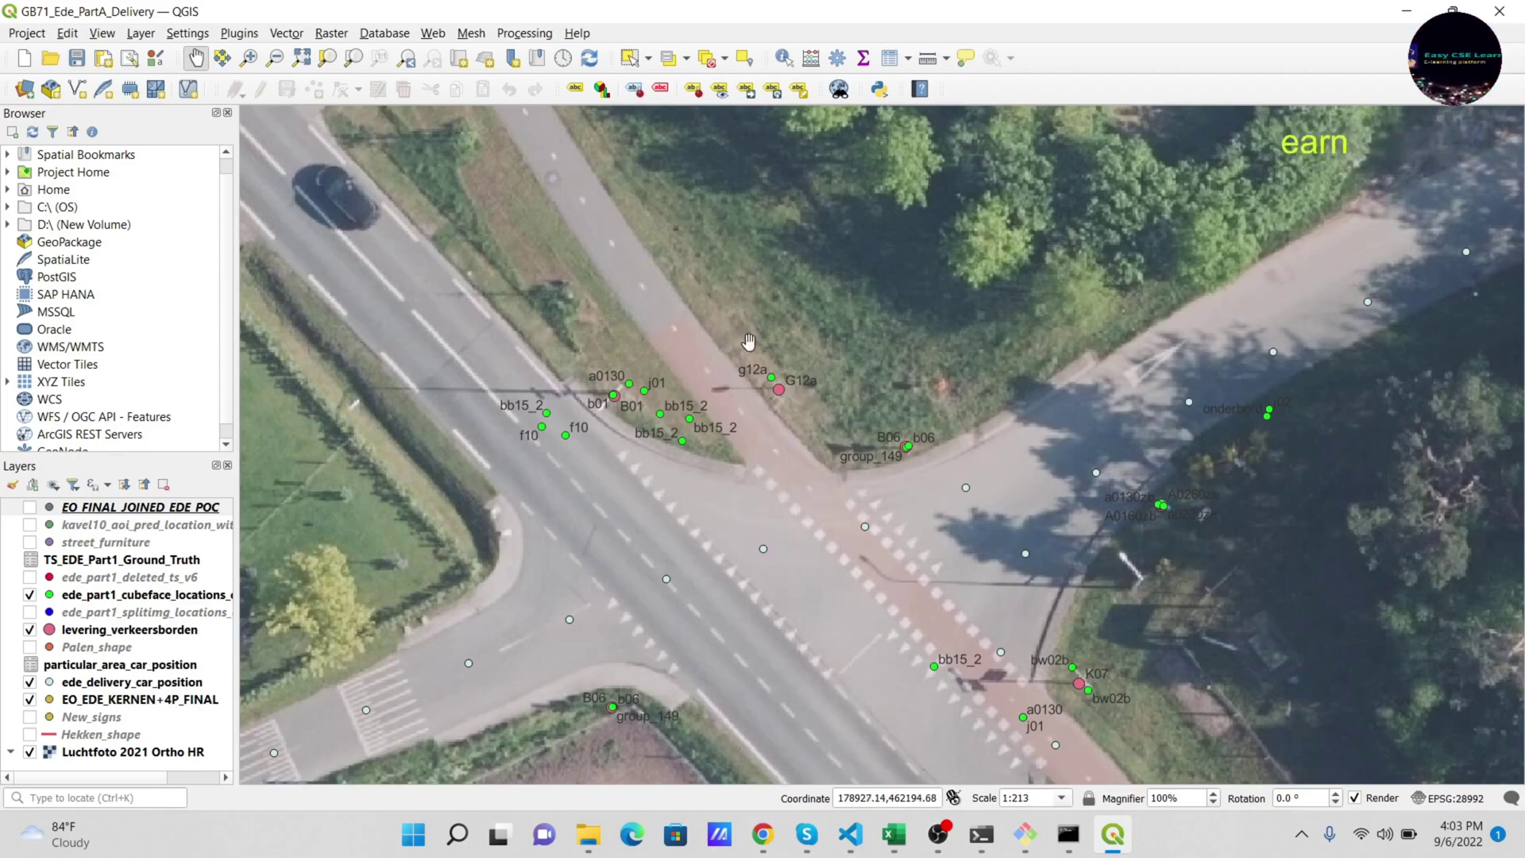
- Open the Layer menu to browse its commands
click(70, 35)
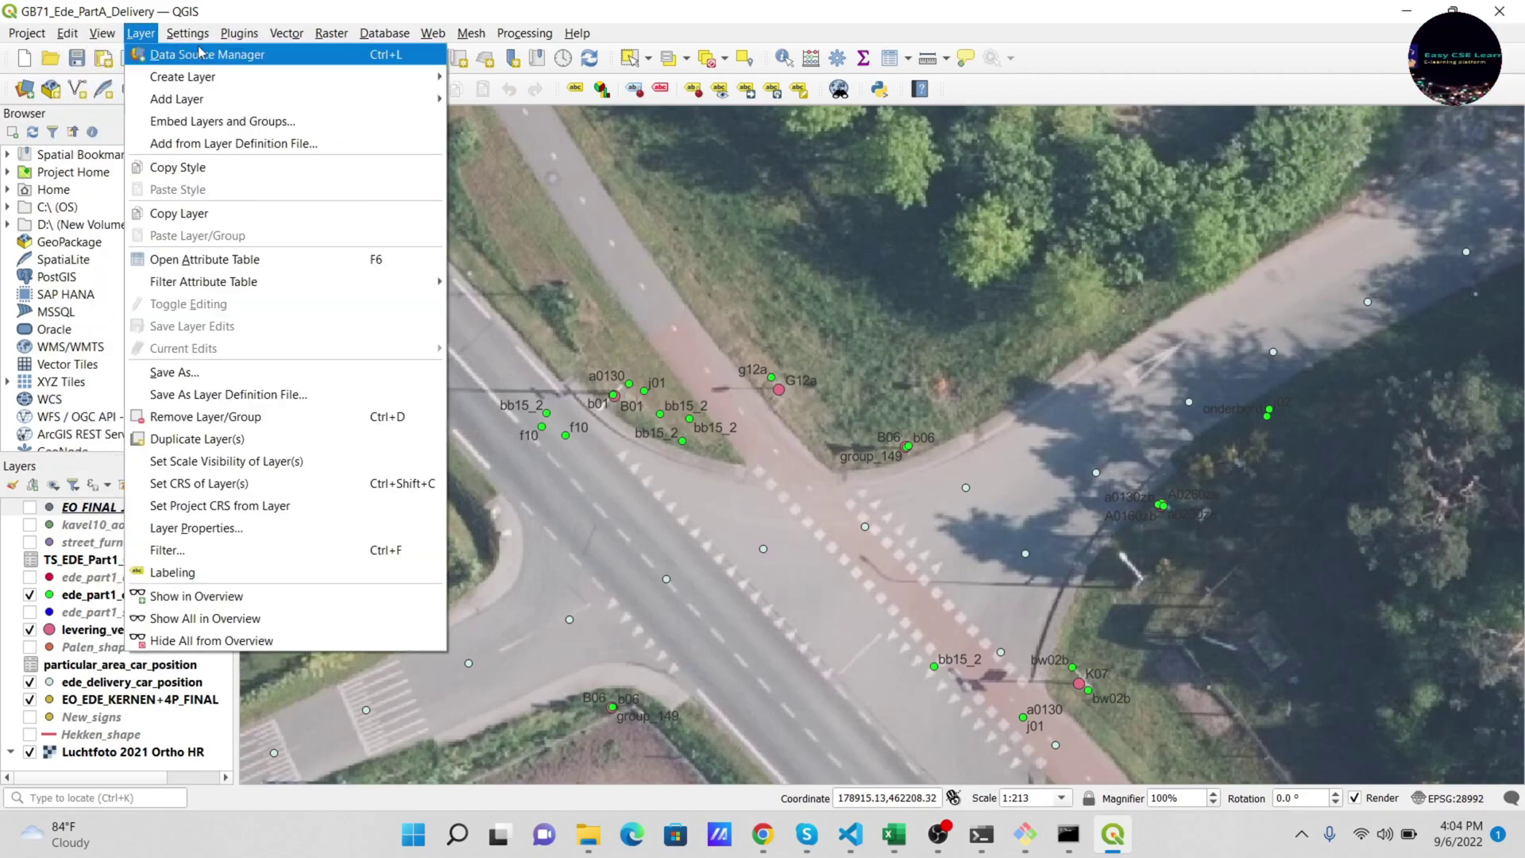